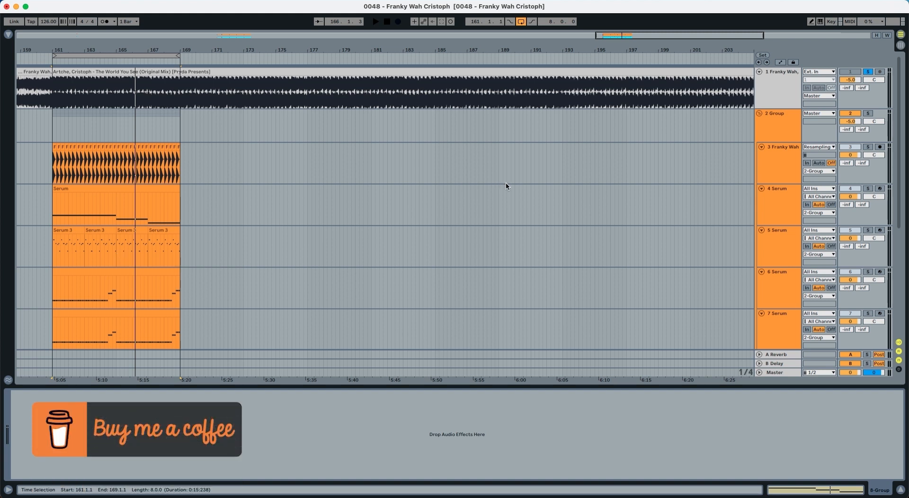
# - Collapse the orange group 2, switch playback to the cyan group 8 and audition its loop
pyautogui.click(774, 137)
pyautogui.press('super+d')
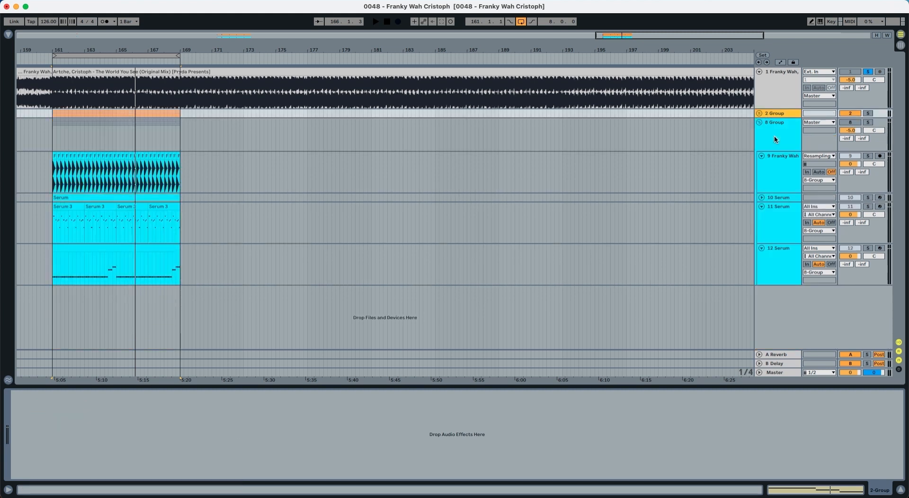
pyautogui.click(774, 136)
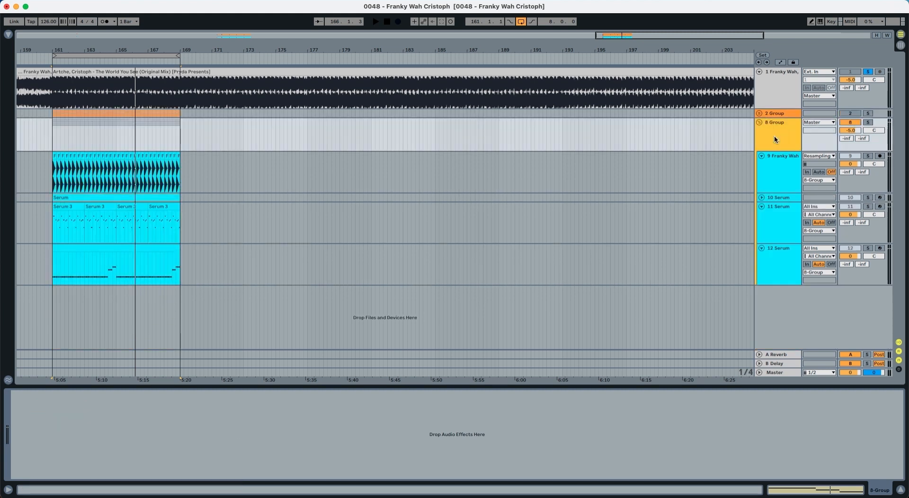
pyautogui.press('space')
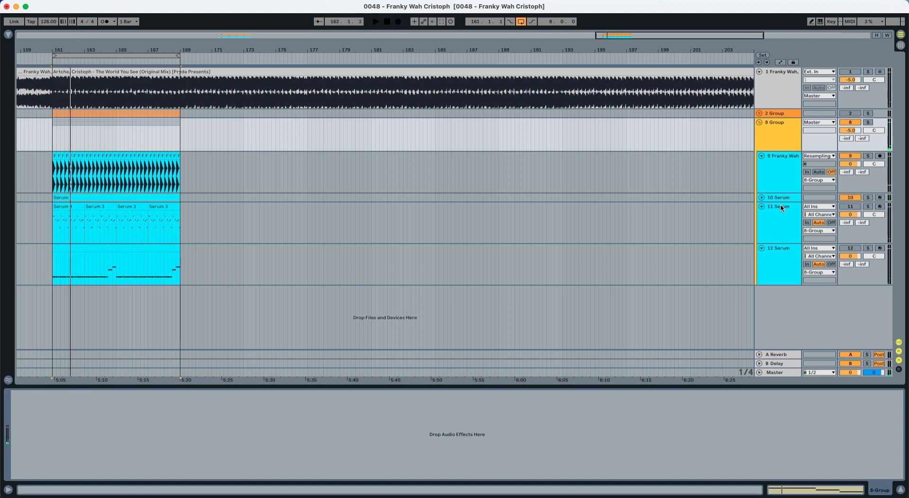
pyautogui.press('space')
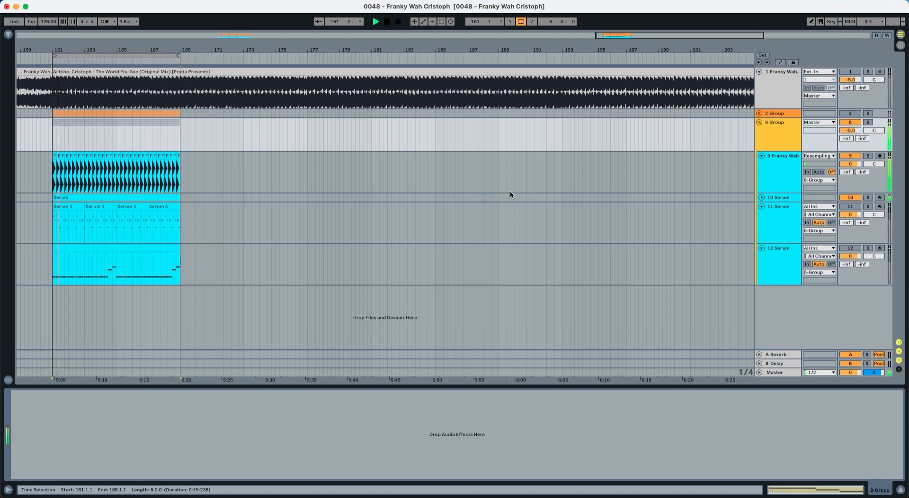
pyautogui.press('space')
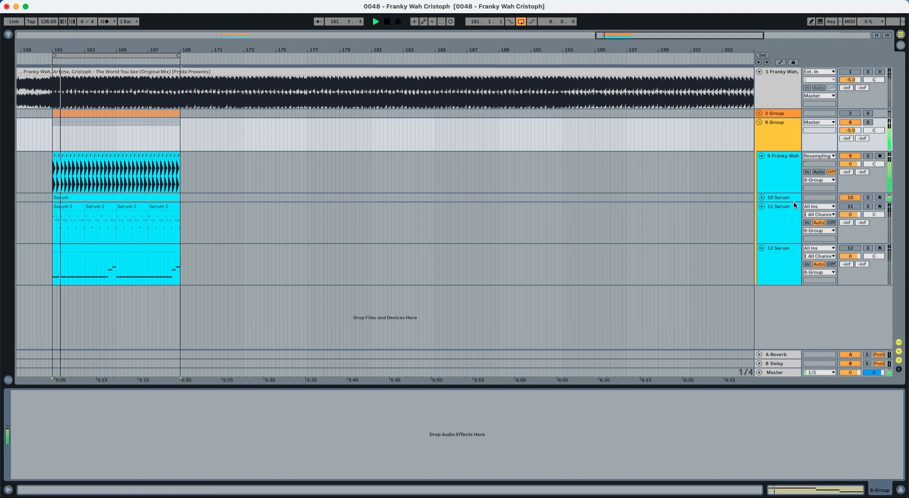
# - Expand the 10 Serum track, open its ShaperBox 2 and add a High band split at 199 Hz
pyautogui.click(762, 199)
pyautogui.click(761, 198)
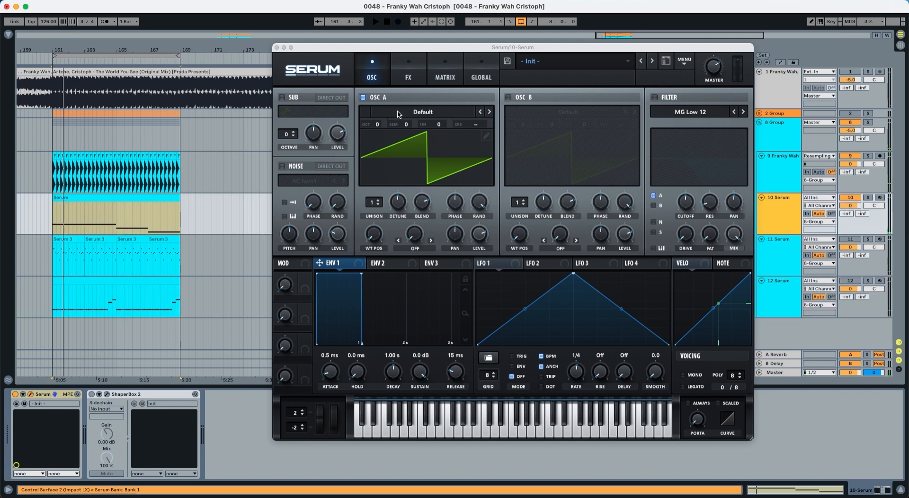
pyautogui.click(92, 395)
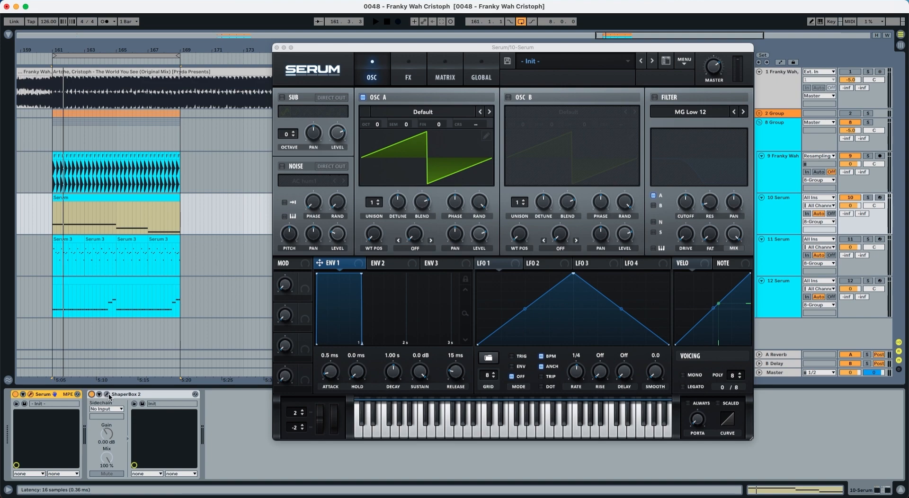
pyautogui.click(108, 395)
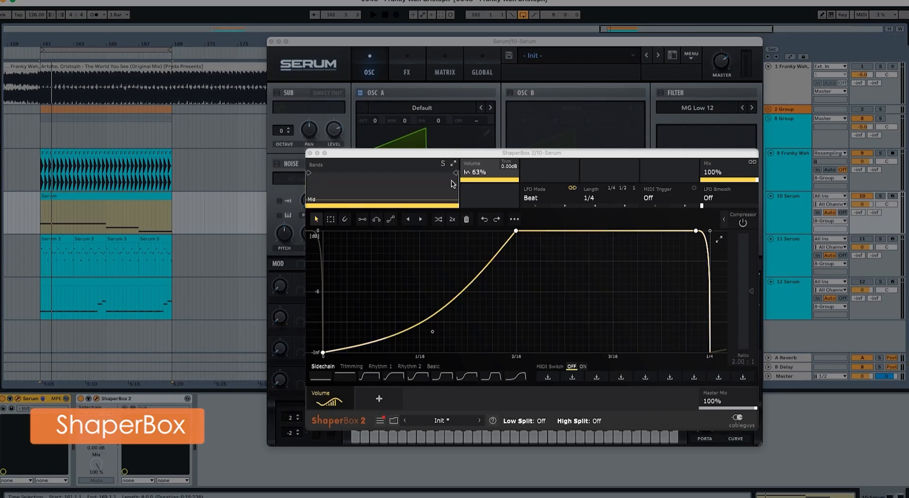
pyautogui.moveTo(455, 173); pyautogui.dragTo(354, 173)
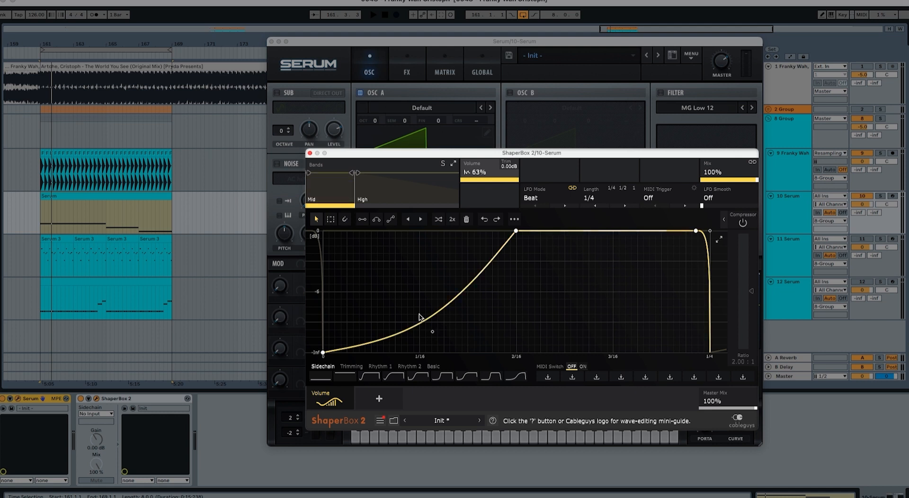
pyautogui.click(381, 193)
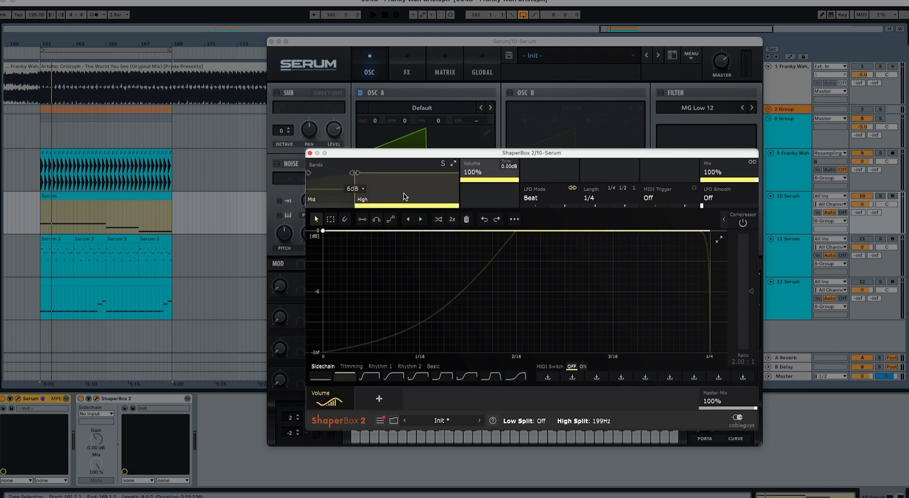
# - Set Serum's oscillator A octave to -2 while the loop plays, checking the signal in ShaperBox 2
pyautogui.press('space')
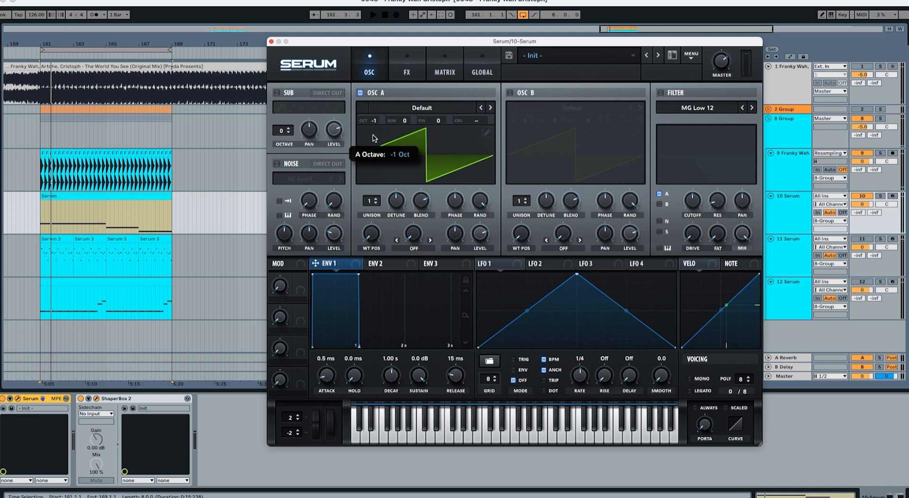
pyautogui.press('space')
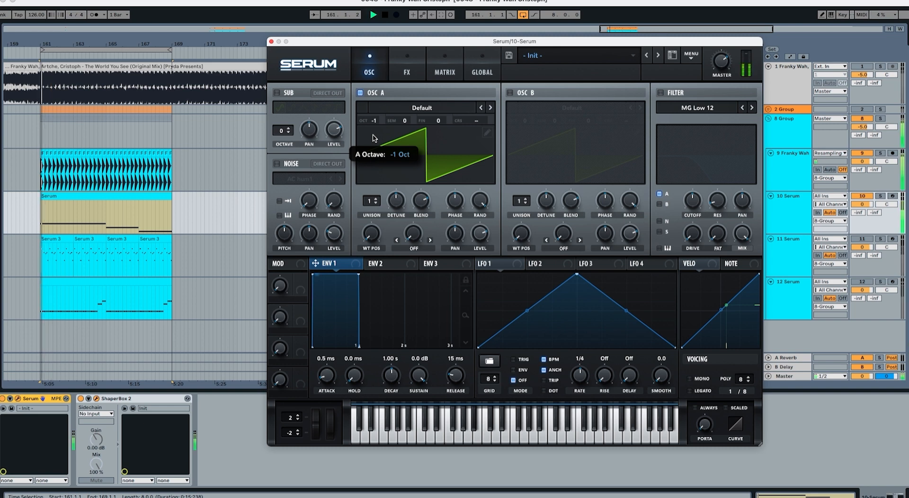
pyautogui.moveTo(374, 138); pyautogui.dragTo(373, 153)
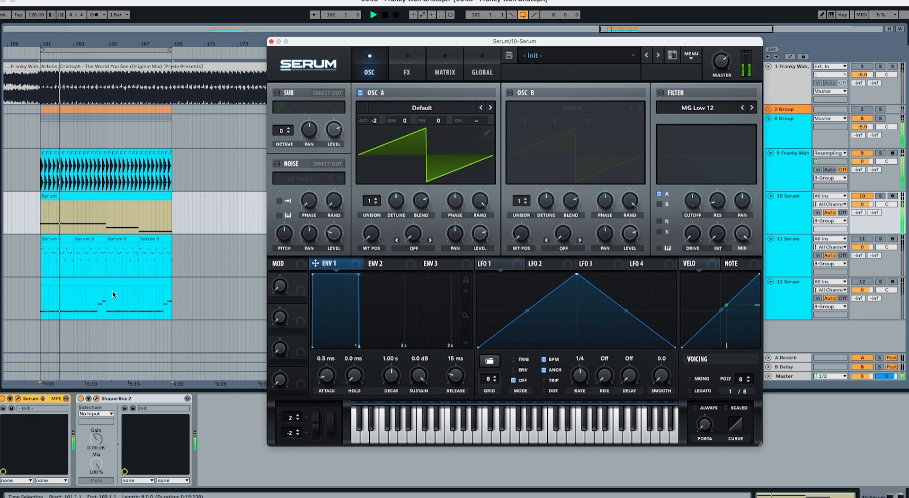
pyautogui.click(96, 399)
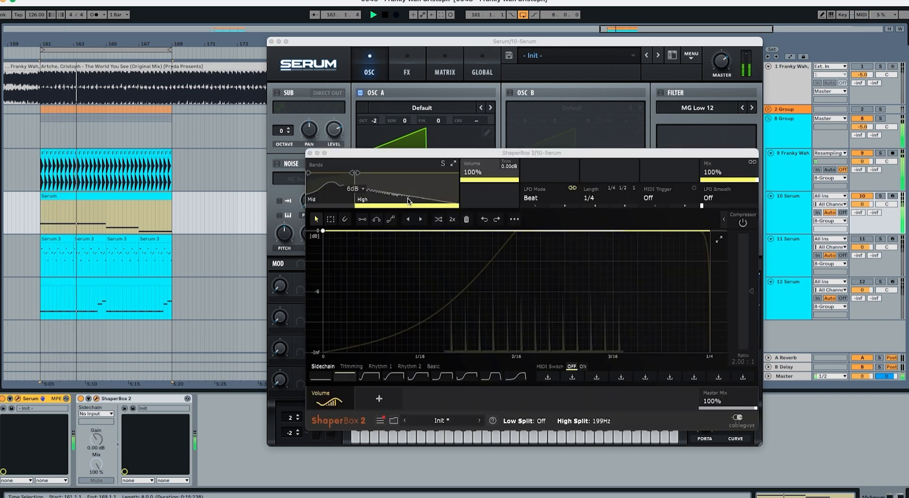
pyautogui.press('space')
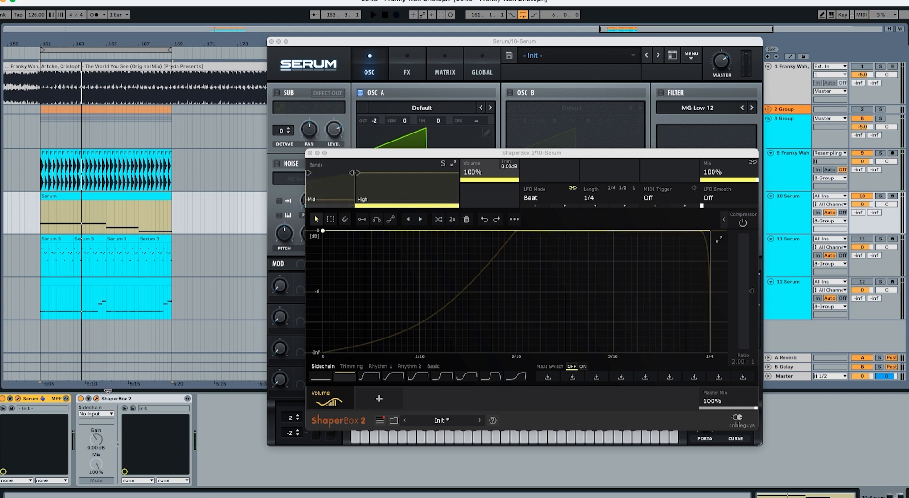
# - Give Serum's oscillator A 6 unison voices and lower its detune amount
pyautogui.click(67, 400)
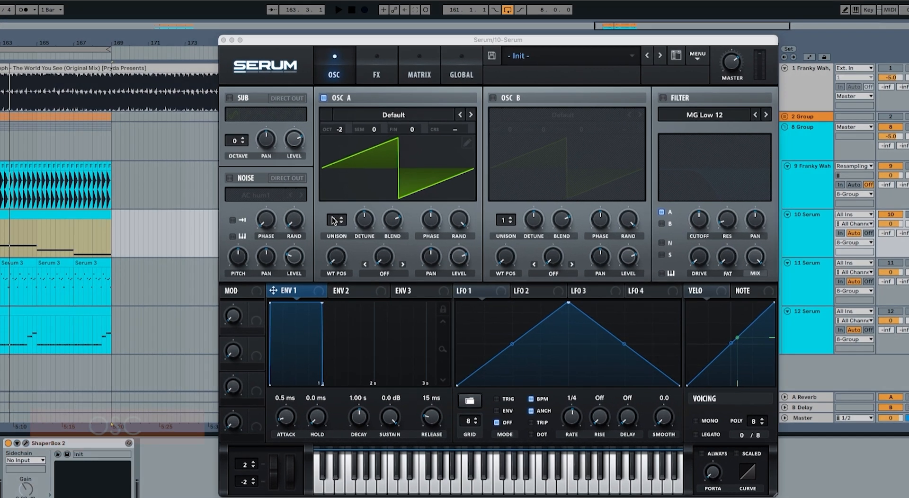
pyautogui.moveTo(369, 200); pyautogui.dragTo(371, 171)
pyautogui.moveTo(239, 227); pyautogui.dragTo(243, 213)
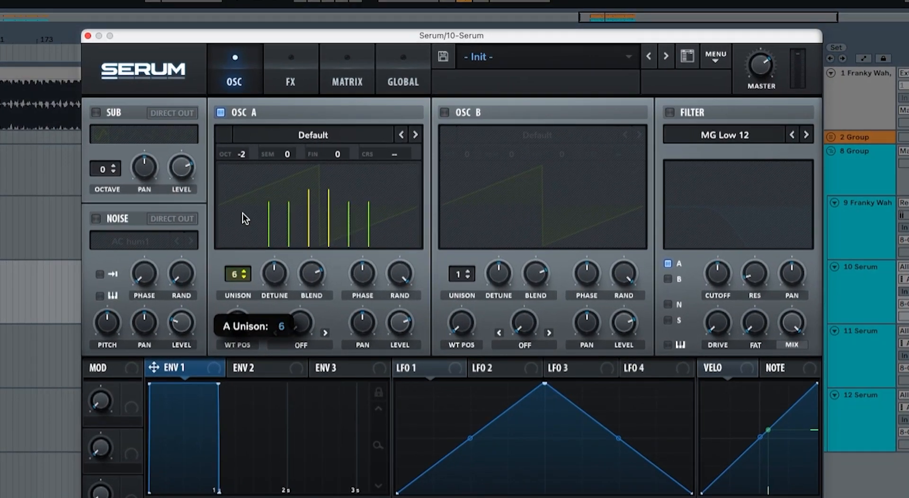
pyautogui.moveTo(283, 283); pyautogui.dragTo(271, 297)
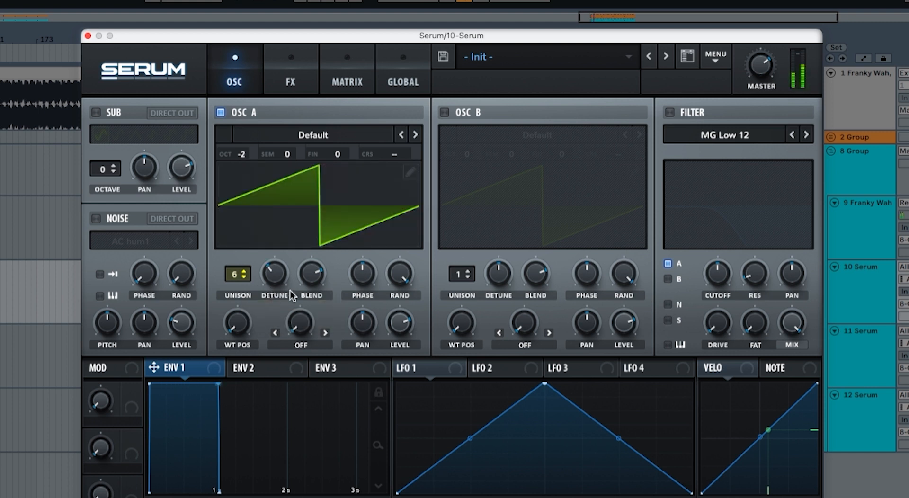
# - Enable Serum's oscillator filter for oscillator A, set its type to MG Low 24 and lower the cutoff slightly
pyautogui.click(671, 114)
pyautogui.click(805, 135)
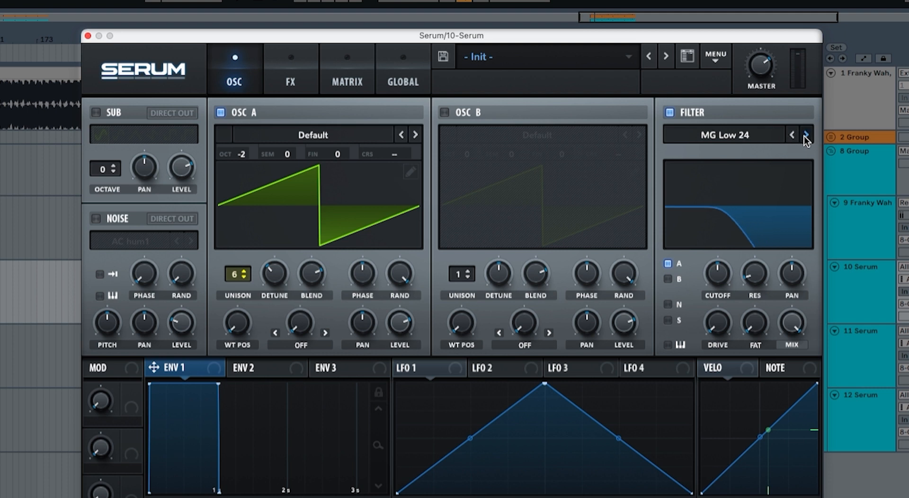
pyautogui.moveTo(717, 271)
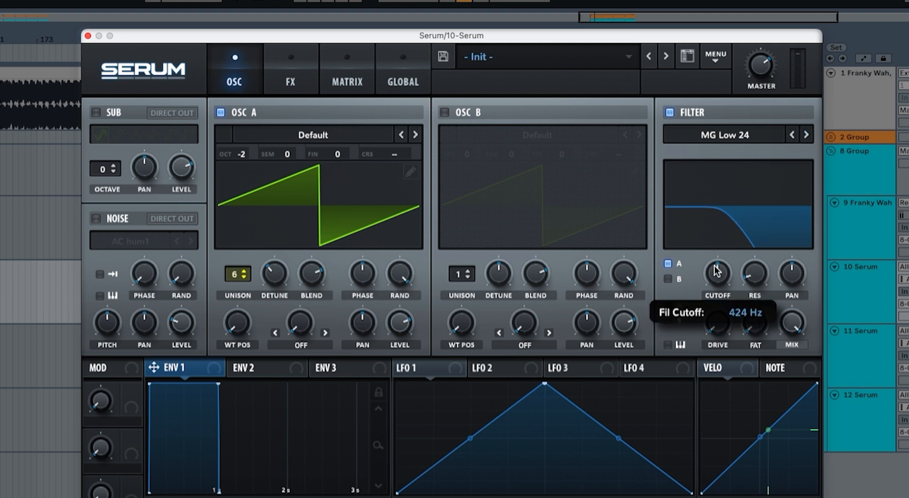
pyautogui.moveTo(714, 266); pyautogui.dragTo(710, 290)
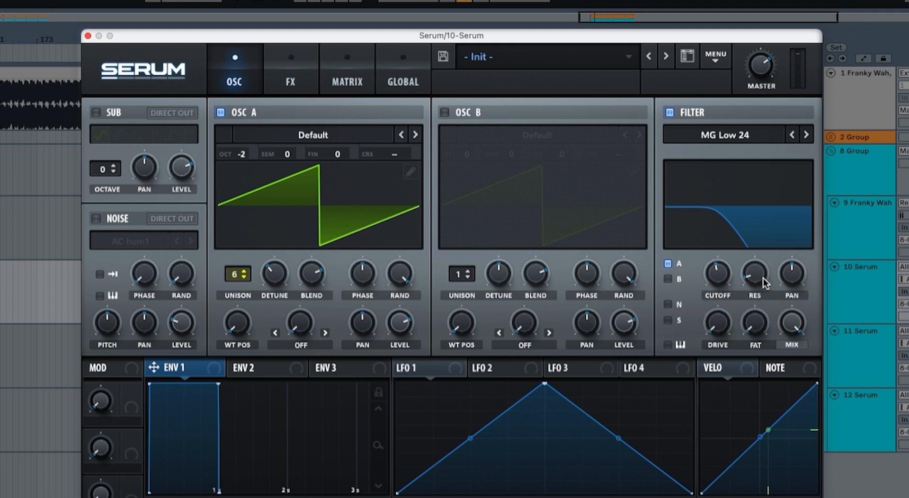
pyautogui.moveTo(719, 318)
# - Enable the Tube distortion as the first effect in Serum's effects chain and increase its drive
pyautogui.click(300, 79)
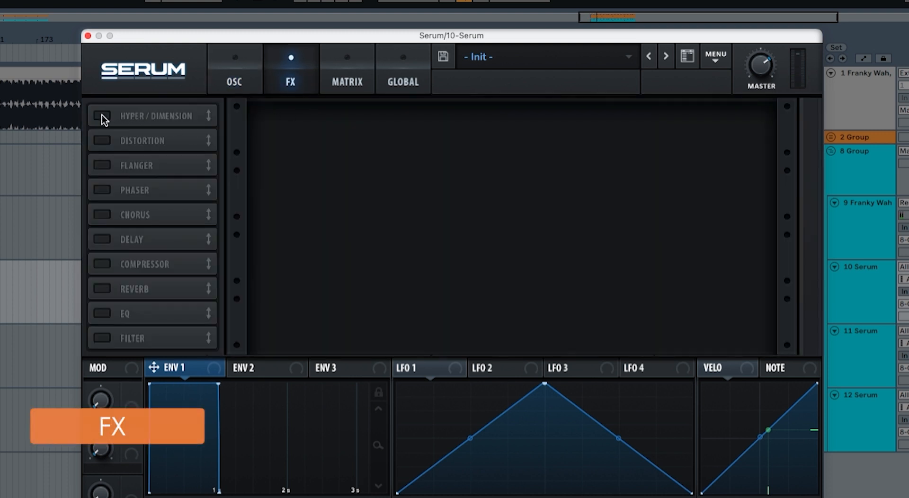
pyautogui.click(99, 140)
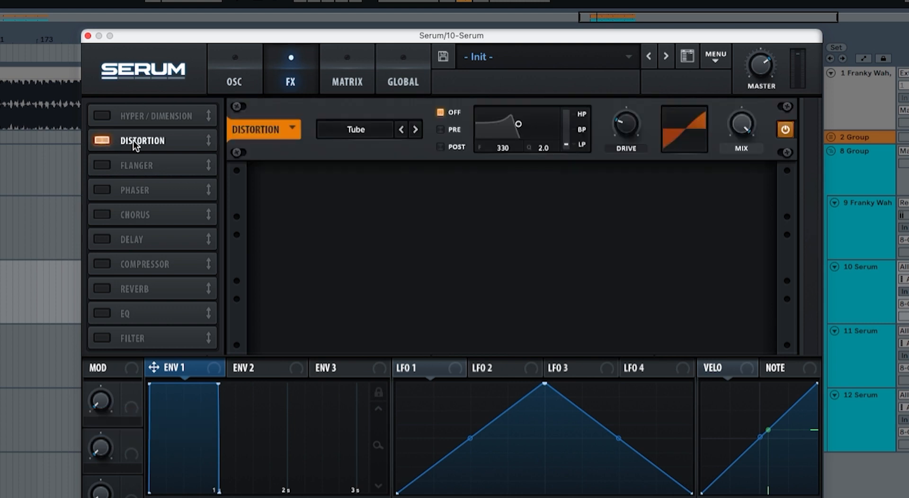
pyautogui.moveTo(133, 140); pyautogui.dragTo(146, 90)
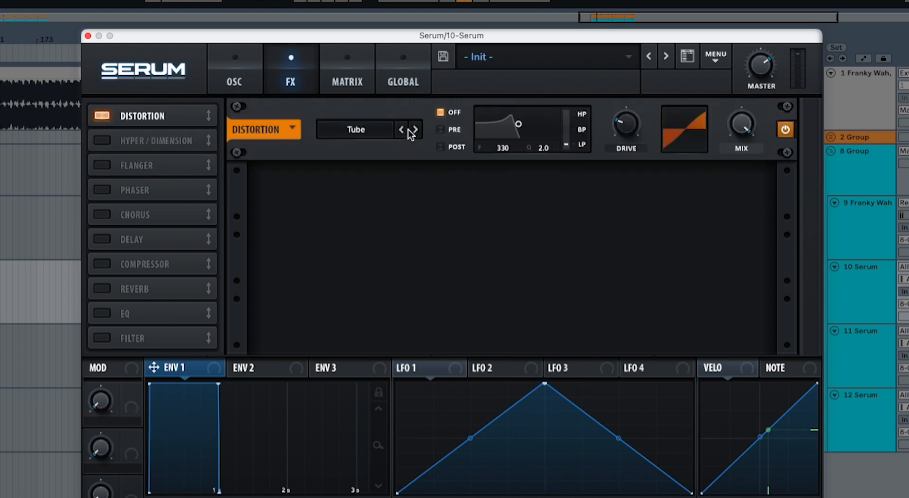
pyautogui.moveTo(622, 132); pyautogui.dragTo(646, 71)
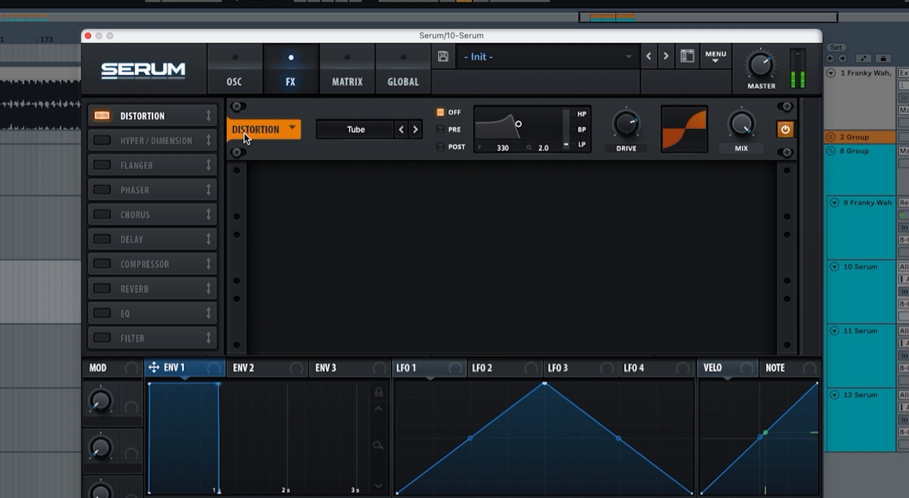
# - Add the MG Low 6 filter effect directly after the distortion and lower its cutoff slightly
pyautogui.click(102, 337)
pyautogui.moveTo(101, 337); pyautogui.dragTo(138, 137)
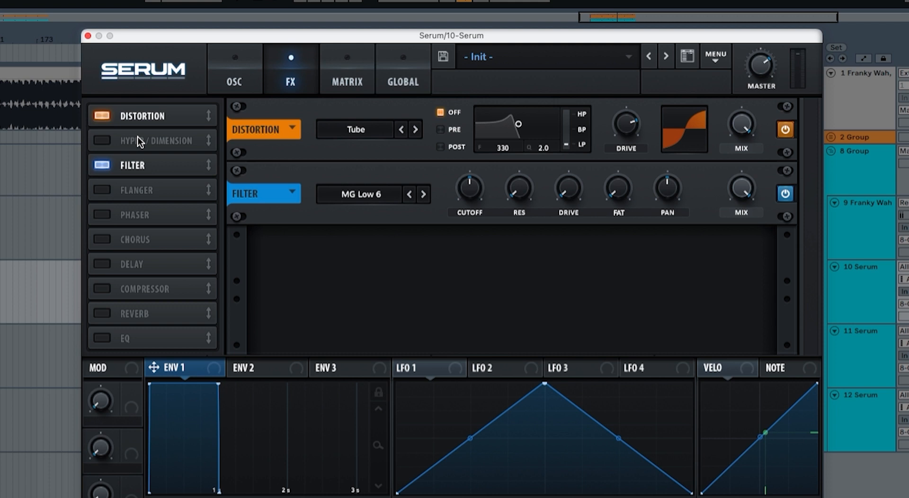
pyautogui.moveTo(125, 169); pyautogui.dragTo(128, 135)
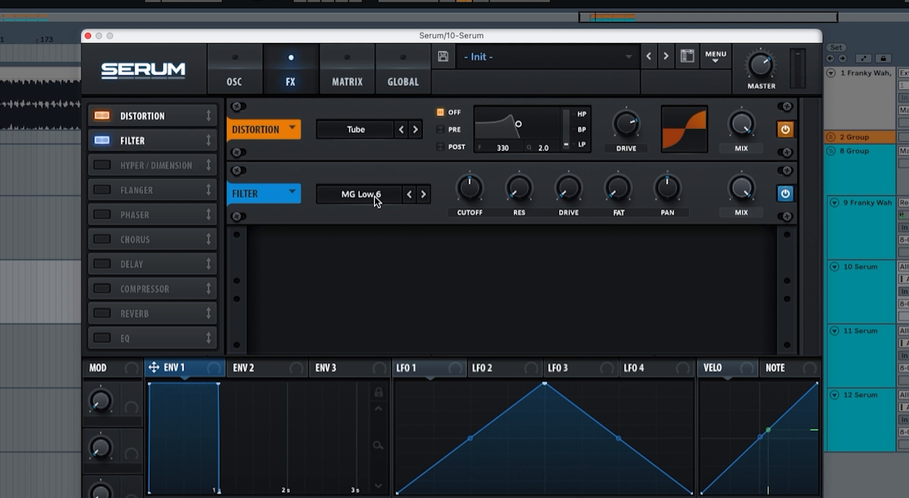
pyautogui.moveTo(463, 191); pyautogui.dragTo(464, 198)
# - Add an EQ after the filter effect, shape its low band as a gentle peak boost with a lower Q, and compare it bypassed
pyautogui.click(109, 337)
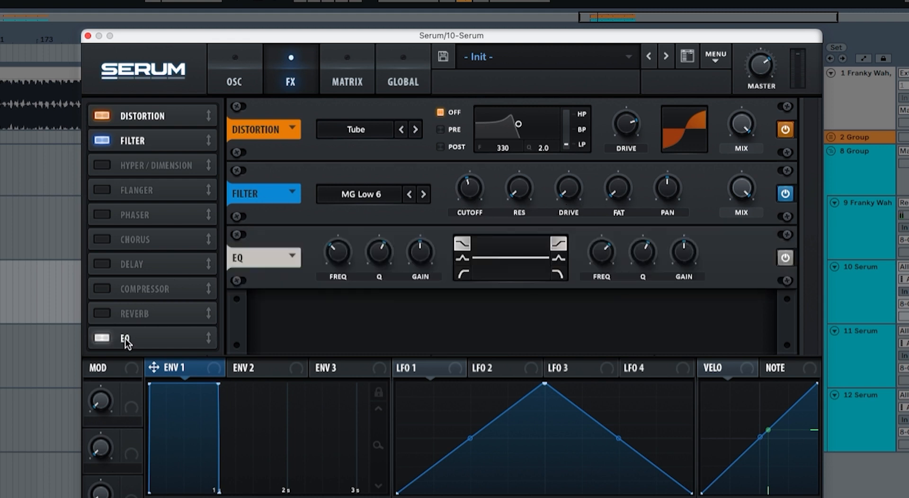
pyautogui.moveTo(120, 339); pyautogui.dragTo(136, 158)
pyautogui.click(462, 258)
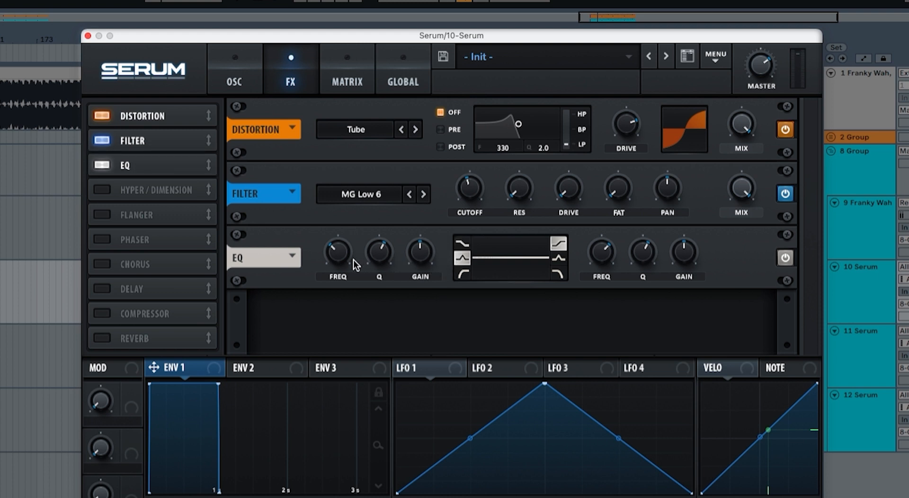
pyautogui.moveTo(339, 263); pyautogui.dragTo(350, 227)
pyautogui.moveTo(379, 253); pyautogui.dragTo(372, 294)
pyautogui.moveTo(416, 253); pyautogui.dragTo(420, 246)
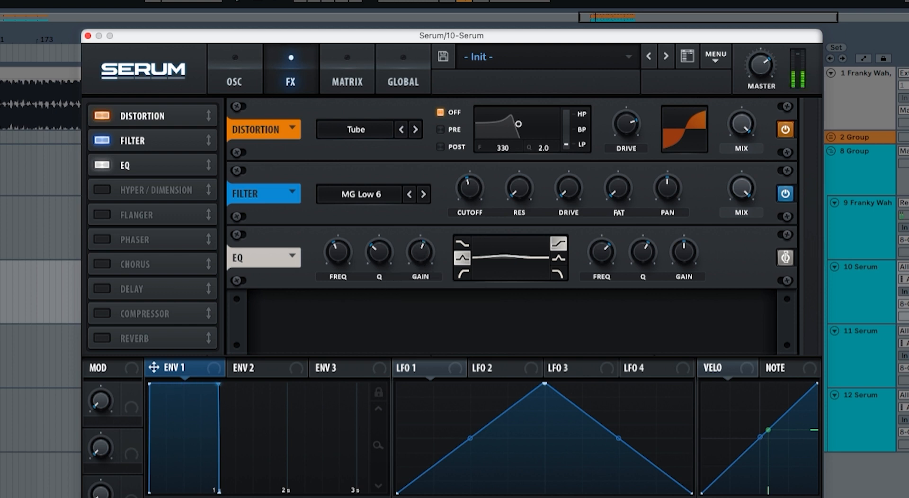
pyautogui.click(785, 257)
pyautogui.click(785, 257)
# - Raise Serum's master volume above 70% while the loop plays
pyautogui.moveTo(760, 70)
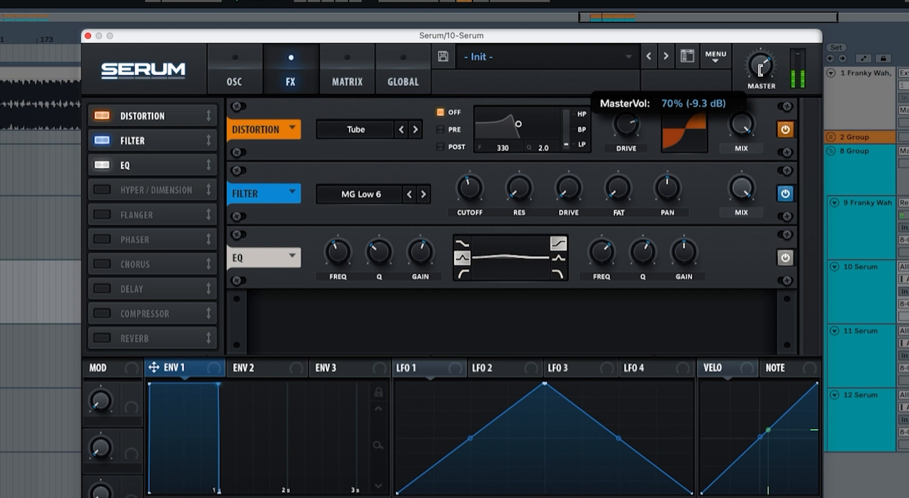
pyautogui.moveTo(760, 70); pyautogui.dragTo(762, 59)
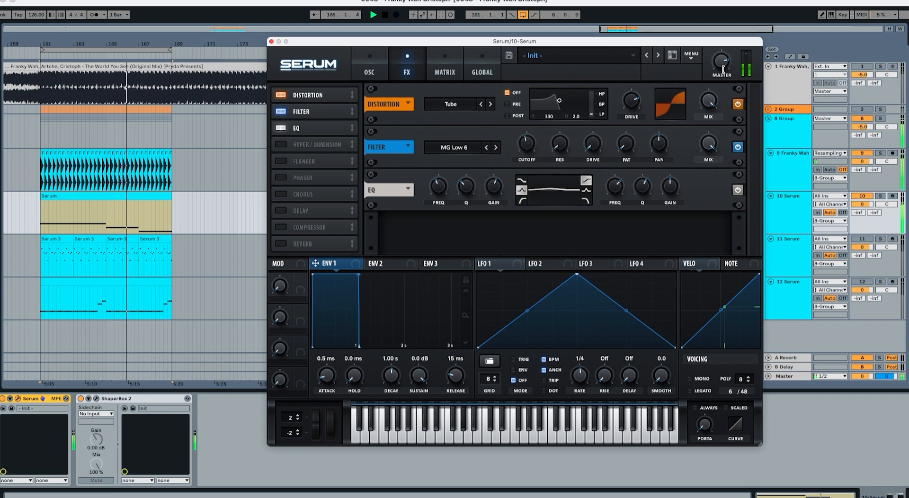
pyautogui.moveTo(723, 70); pyautogui.dragTo(724, 63)
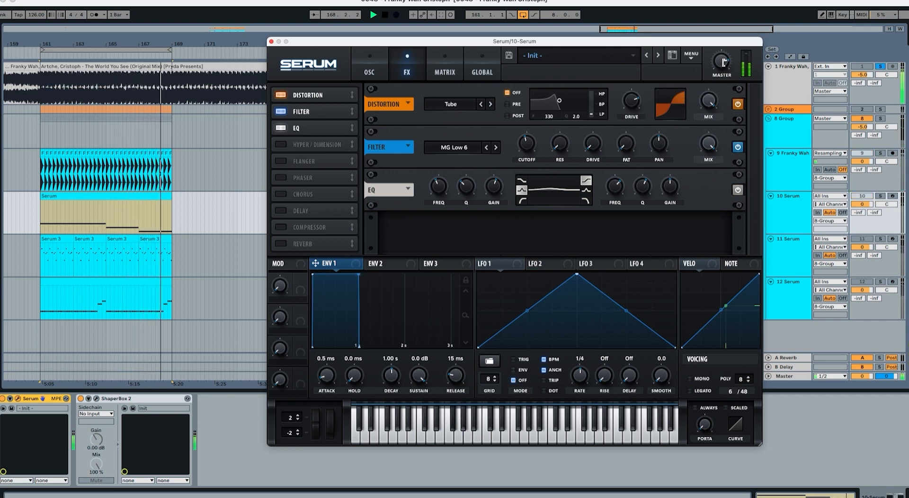
# - Stop playback, select the 10 Serum track and turn off the solo on reference track 1
pyautogui.press('space')
pyautogui.click(793, 223)
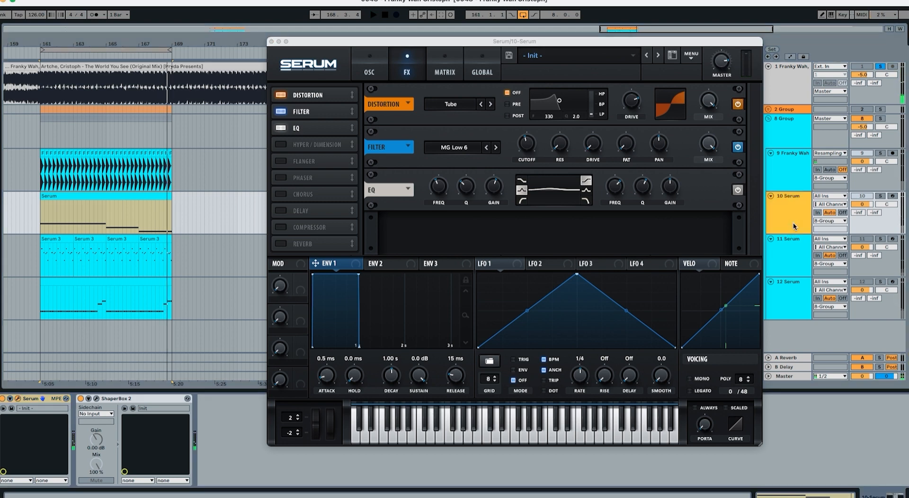
pyautogui.press('s')
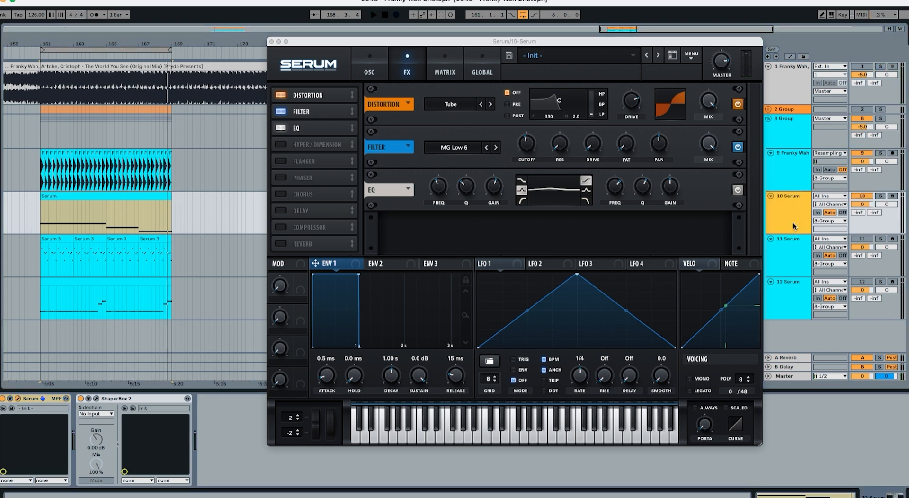
# - Select the 11 Serum track, close its LFOTool window and start playback of the loop
pyautogui.click(789, 247)
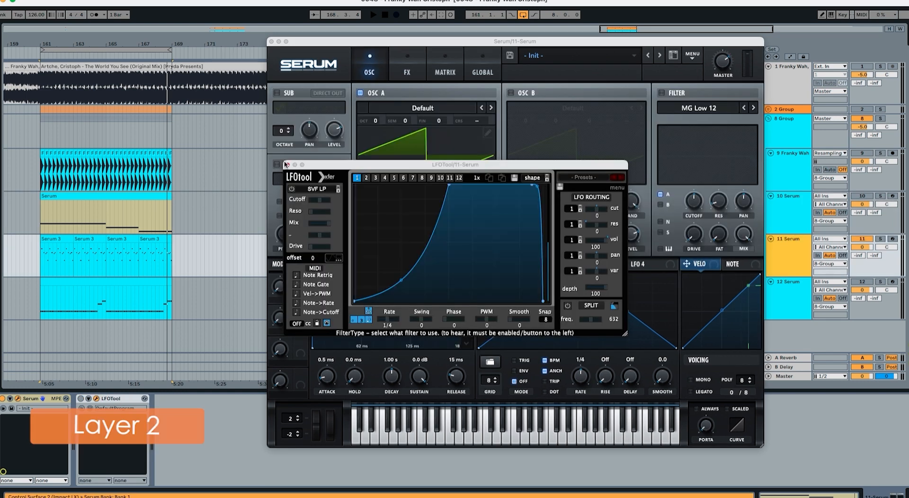
pyautogui.click(288, 165)
pyautogui.press('space')
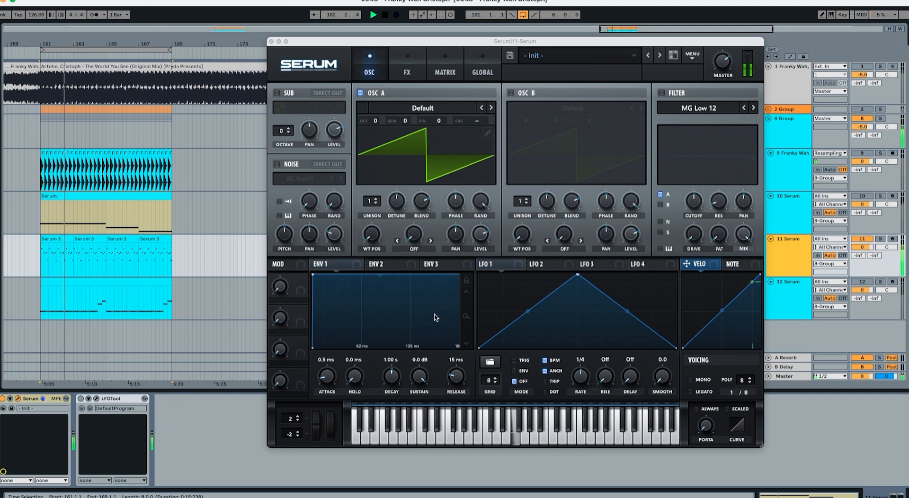
# - Shape envelope 1 as a short pluck with a 27 ms attack, 49 ms decay, sustain at -∞ dB and a curved attack slope
pyautogui.click(466, 316)
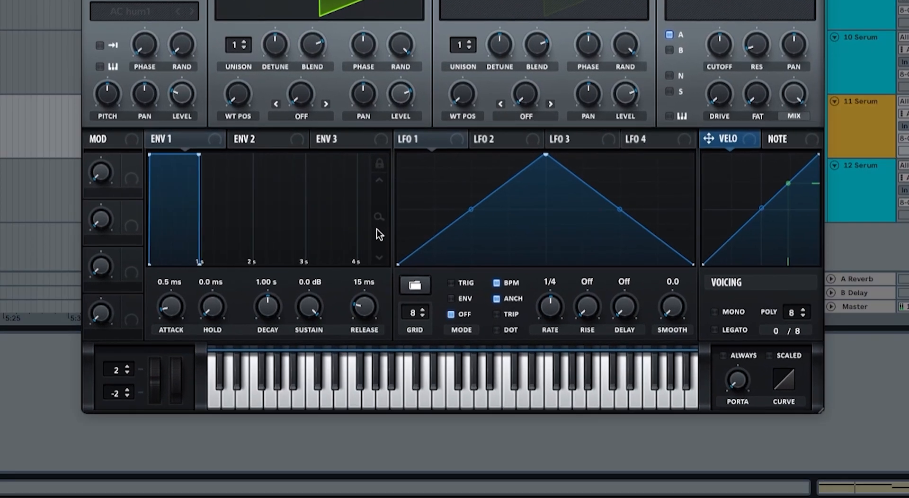
pyautogui.moveTo(377, 229); pyautogui.dragTo(371, 303)
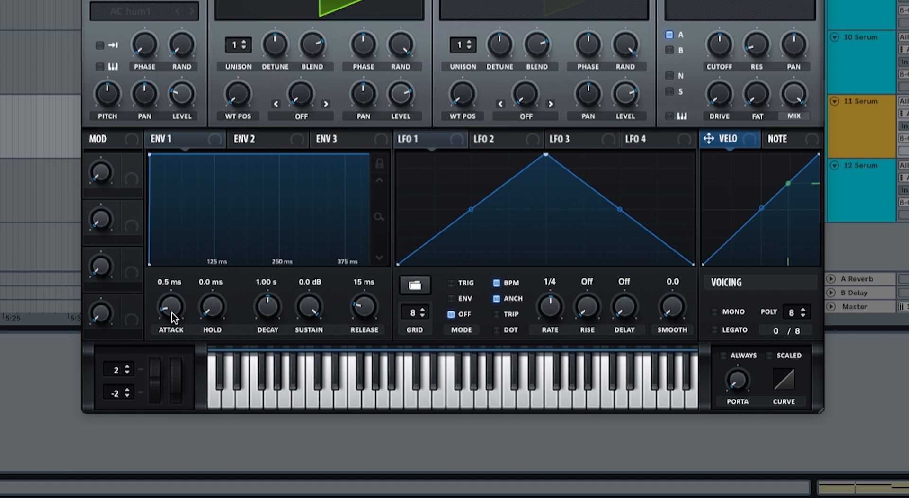
pyautogui.moveTo(174, 317); pyautogui.dragTo(177, 259)
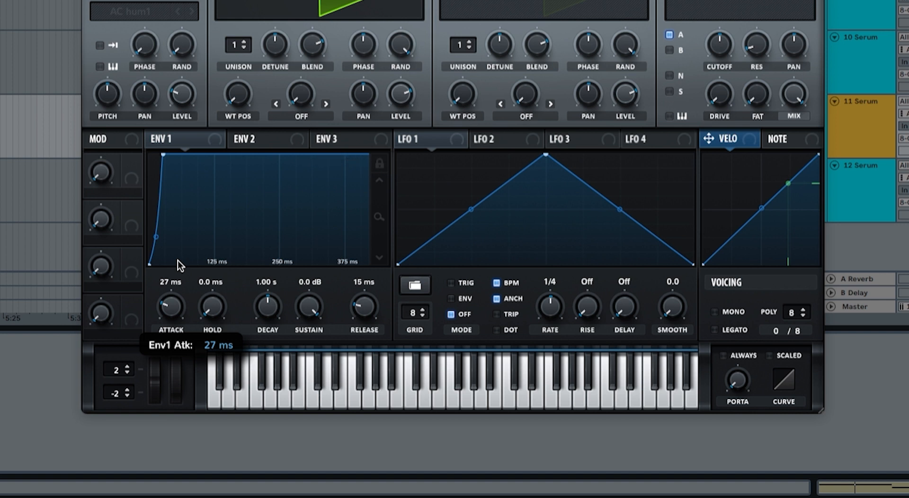
pyautogui.moveTo(307, 307); pyautogui.dragTo(257, 332)
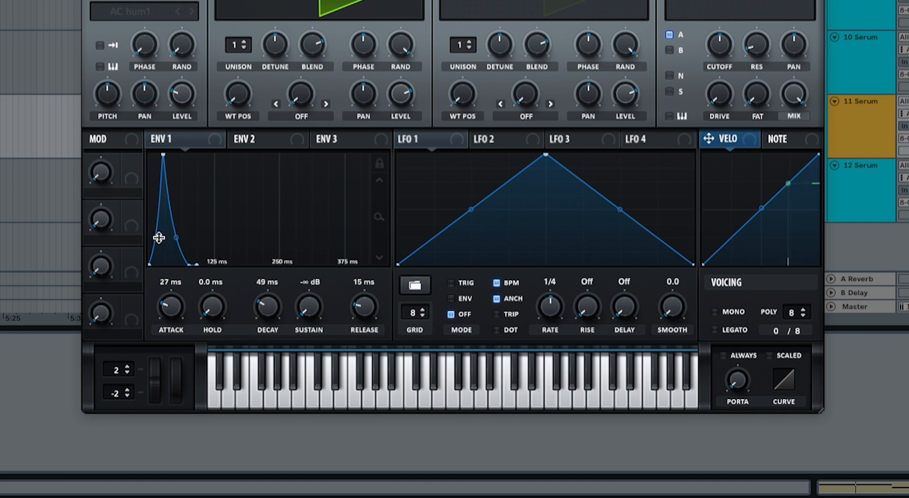
pyautogui.moveTo(159, 237); pyautogui.dragTo(188, 250)
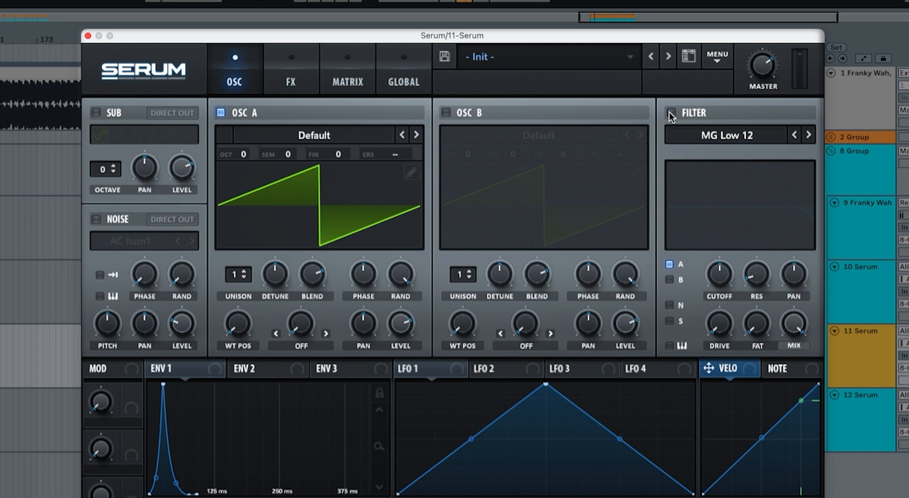
# - Enable the MG Low 12 filter, raise its cutoff and assign envelope 1 to modulate the cutoff
pyautogui.click(671, 113)
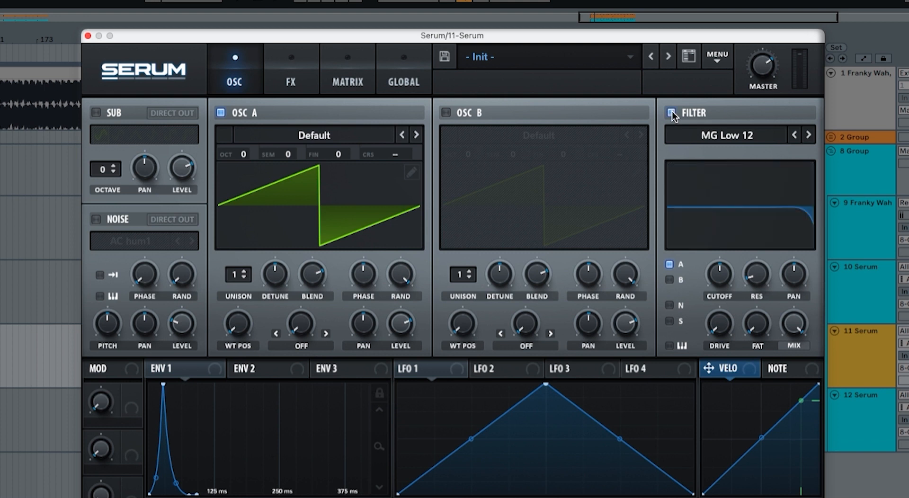
pyautogui.moveTo(715, 259); pyautogui.dragTo(715, 215)
pyautogui.moveTo(209, 368); pyautogui.dragTo(702, 262)
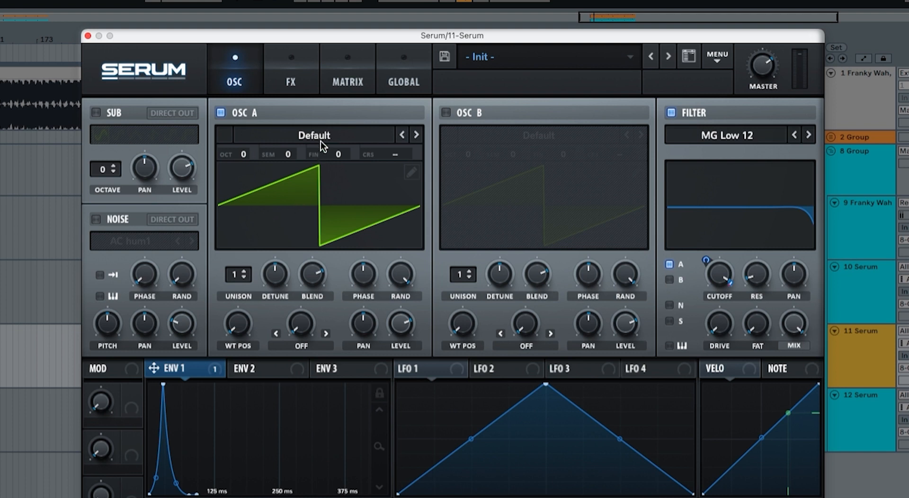
# - Add the Hyper/Dimension effect with four unison voices and the Hyper mix at about half
pyautogui.click(287, 85)
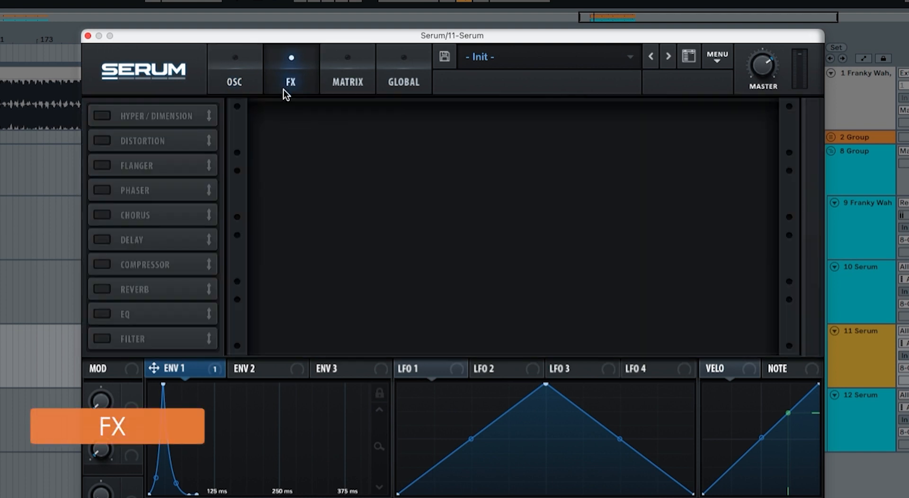
pyautogui.click(102, 116)
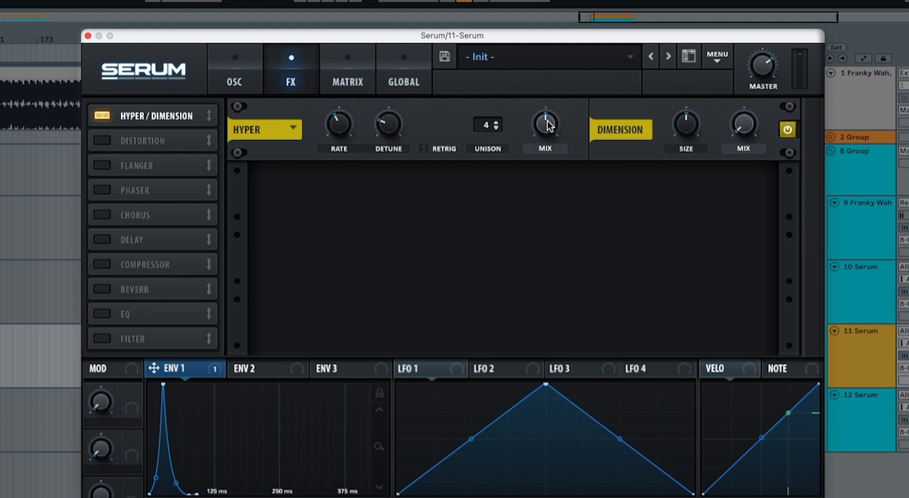
pyautogui.moveTo(548, 122)
pyautogui.moveTo(547, 122)
pyautogui.mouseDown()
pyautogui.moveTo(539, 264)
pyautogui.moveTo(537, 119)
pyautogui.mouseUp()
# - Add a distortion effect, raise its drive strongly, and audition SoftClip before settling on the Tube type
pyautogui.click(102, 140)
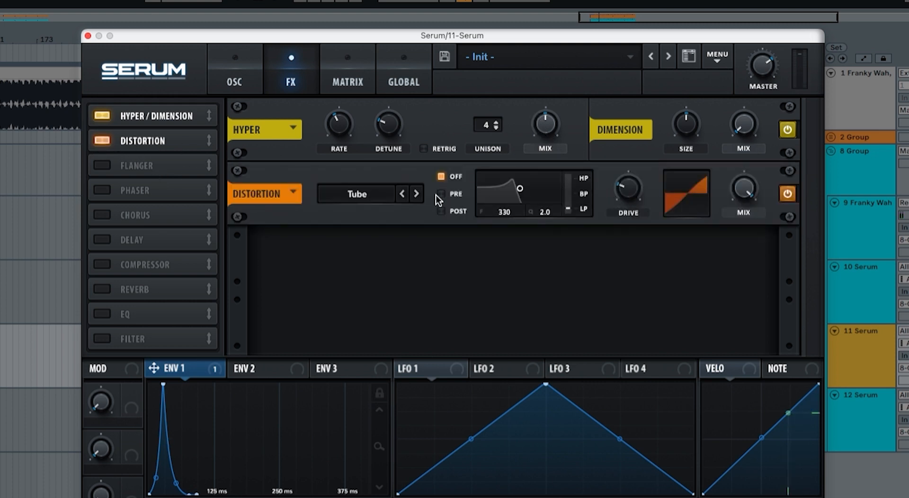
pyautogui.moveTo(637, 197); pyautogui.dragTo(655, 99)
pyautogui.click(417, 194)
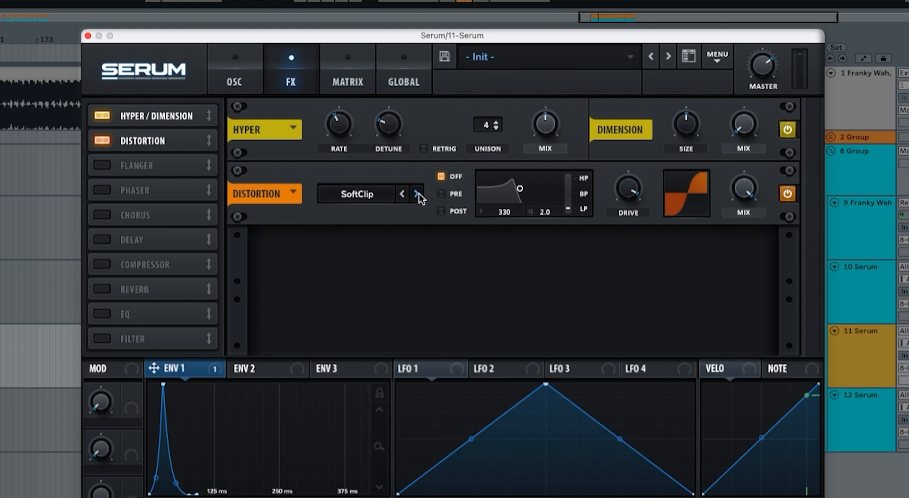
pyautogui.click(399, 194)
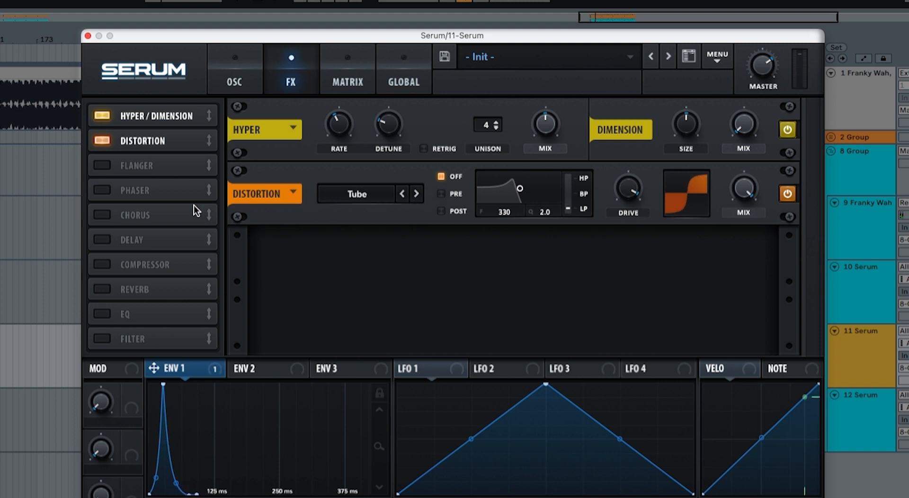
# - Add a Hall reverb directly after the distortion, shorten its decay, and raise its low cut, high cut and mix
pyautogui.click(100, 287)
pyautogui.moveTo(120, 287); pyautogui.dragTo(135, 158)
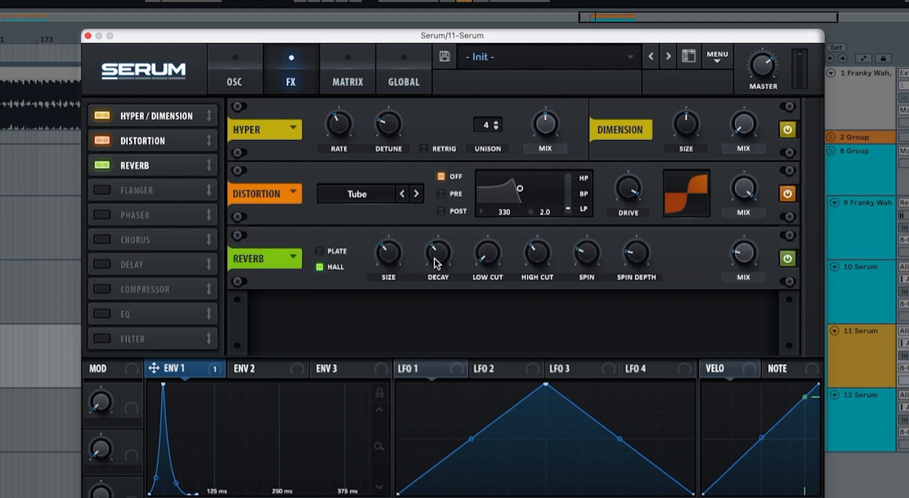
pyautogui.moveTo(436, 263)
pyautogui.moveTo(434, 257); pyautogui.dragTo(425, 324)
pyautogui.moveTo(492, 261); pyautogui.dragTo(492, 221)
pyautogui.moveTo(496, 164); pyautogui.dragTo(499, 157)
pyautogui.moveTo(536, 254); pyautogui.dragTo(541, 237)
pyautogui.moveTo(739, 255); pyautogui.dragTo(743, 220)
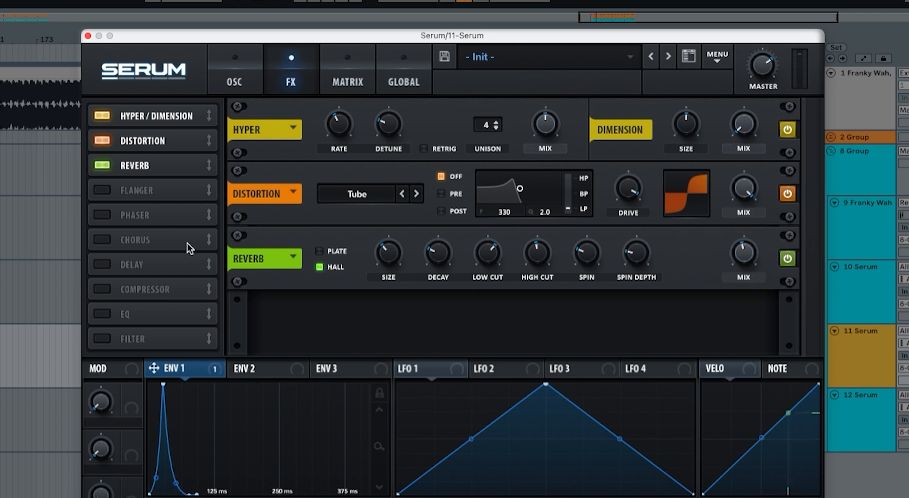
# - Add an EQ directly after the reverb, turn its low band into a low cut, raise the frequency and lower the Q
pyautogui.click(110, 314)
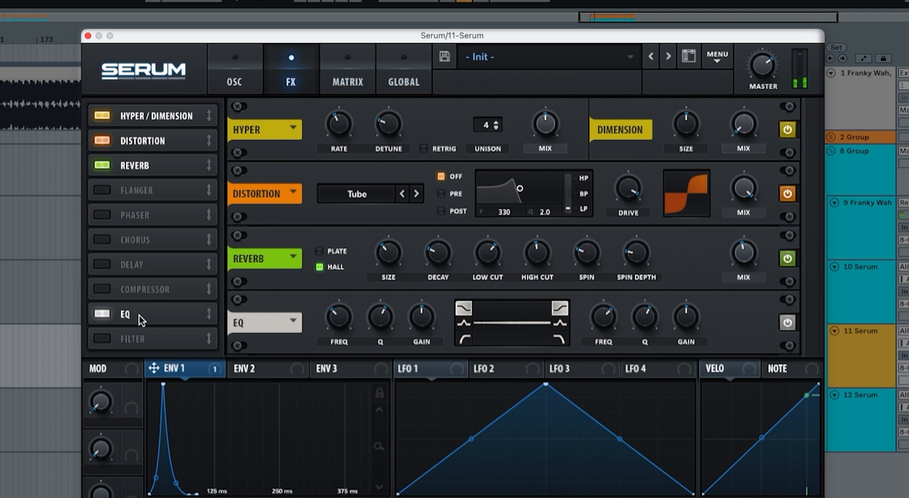
pyautogui.moveTo(140, 315); pyautogui.dragTo(143, 186)
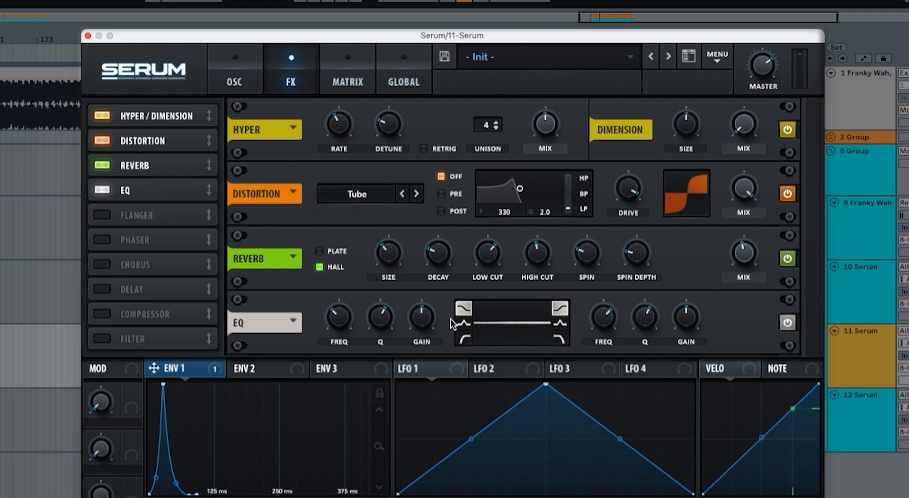
pyautogui.click(464, 339)
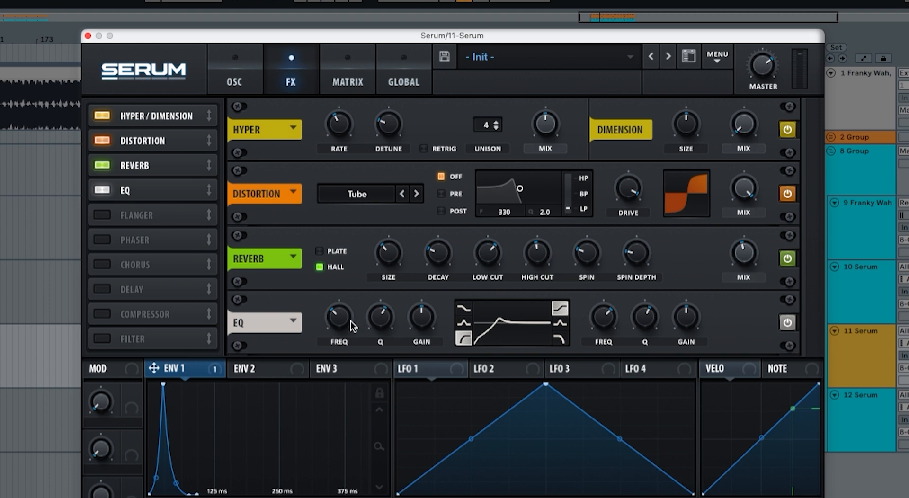
pyautogui.moveTo(342, 320); pyautogui.dragTo(399, 350)
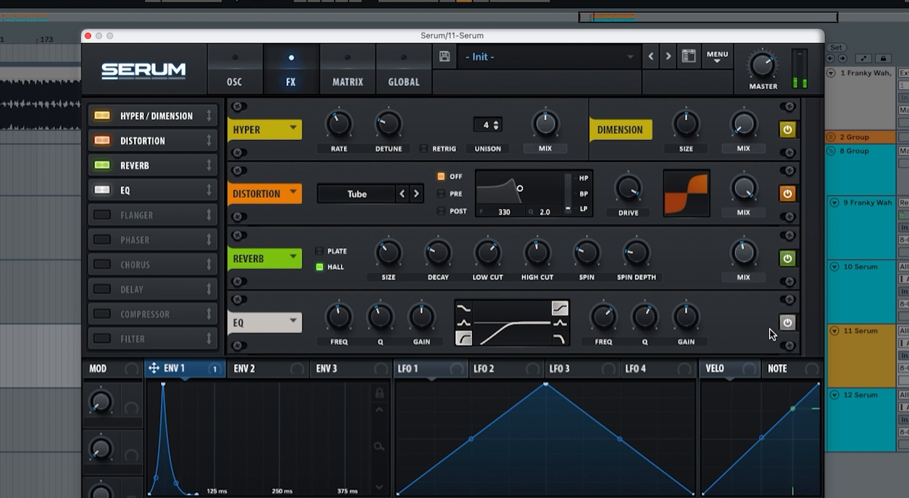
# - Compare the sound with the EQ bypassed and fine-tune the EQ high band's Q and gain
pyautogui.click(786, 323)
pyautogui.click(786, 324)
pyautogui.moveTo(593, 319)
pyautogui.moveTo(641, 325); pyautogui.dragTo(642, 323)
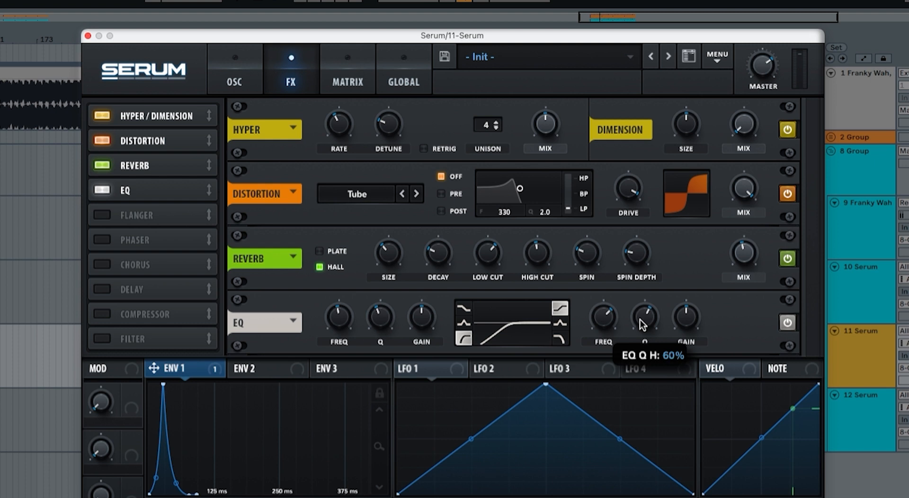
pyautogui.moveTo(679, 322); pyautogui.dragTo(681, 315)
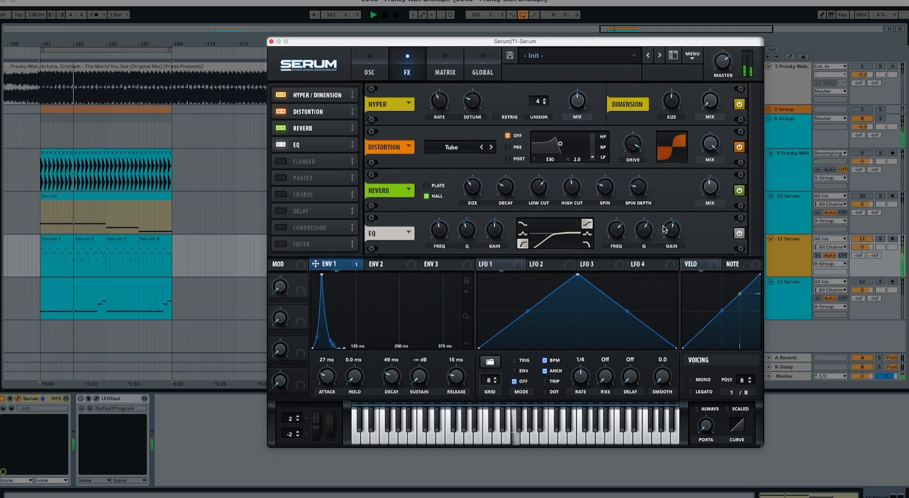
# - Stop playback, turn on LFOTool on the 11 Serum track and fine-tune the bend of its volume curve
pyautogui.press('space')
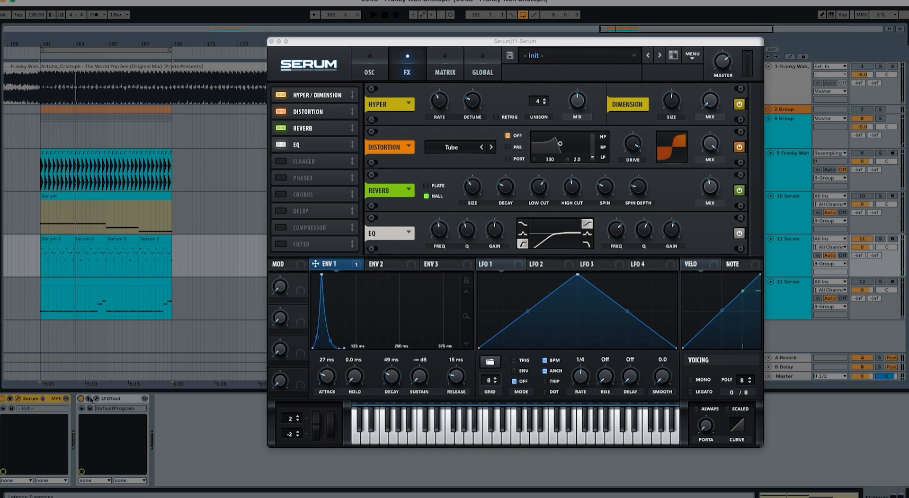
pyautogui.click(81, 398)
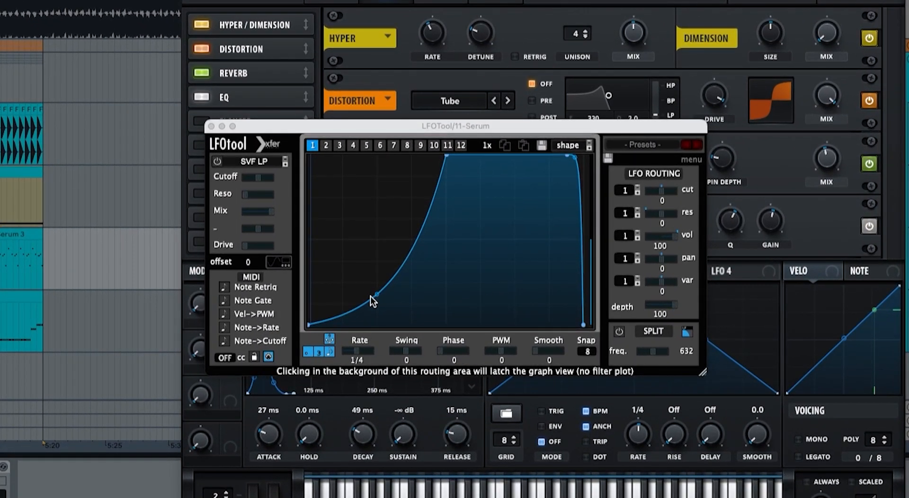
pyautogui.moveTo(376, 294); pyautogui.dragTo(375, 288)
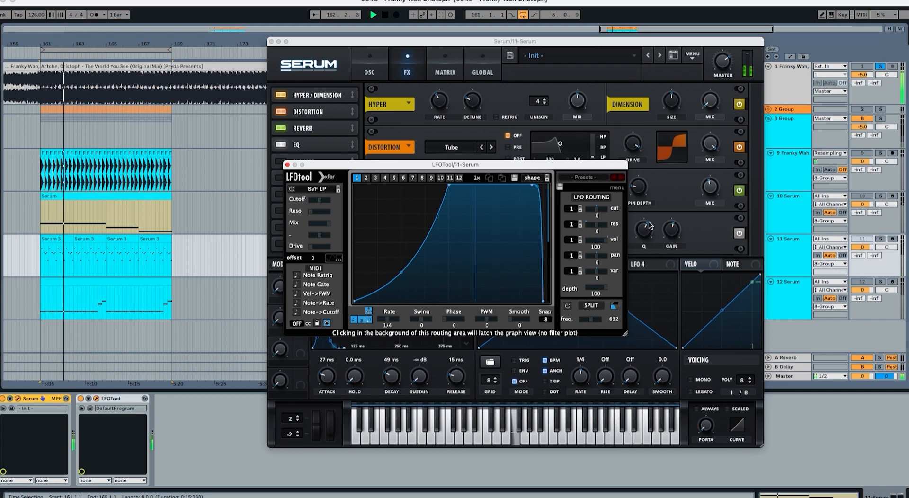
# - Play the layer with the reference track and adjust Serum's master volume to about 77%
pyautogui.press('space')
pyautogui.click(720, 67)
pyautogui.press('space')
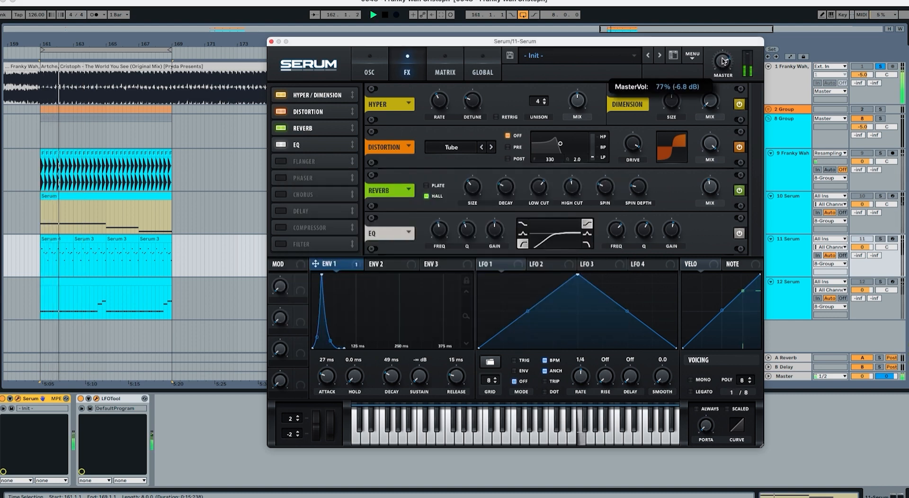
pyautogui.moveTo(722, 62); pyautogui.dragTo(723, 60)
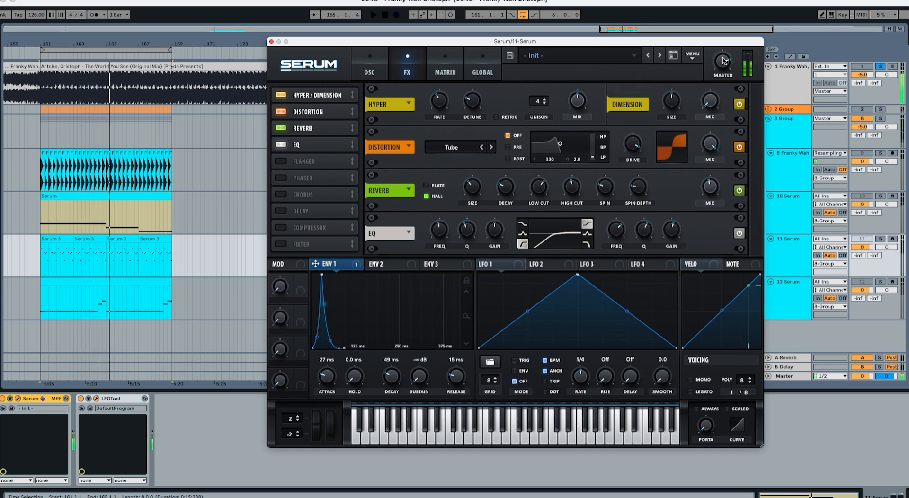
pyautogui.press('space')
# - Select the 12 Serum track, set oscillator A's octave to -1 and enable the AC hum1 noise oscillator
pyautogui.click(788, 294)
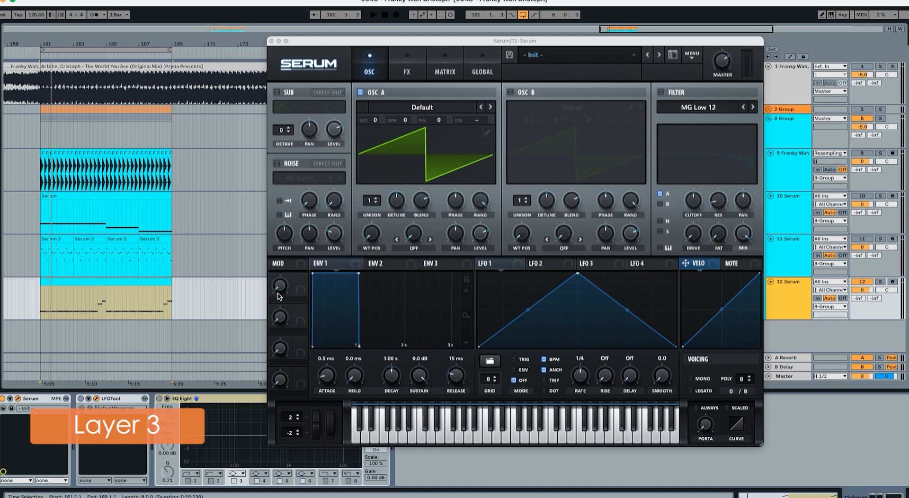
pyautogui.press('space')
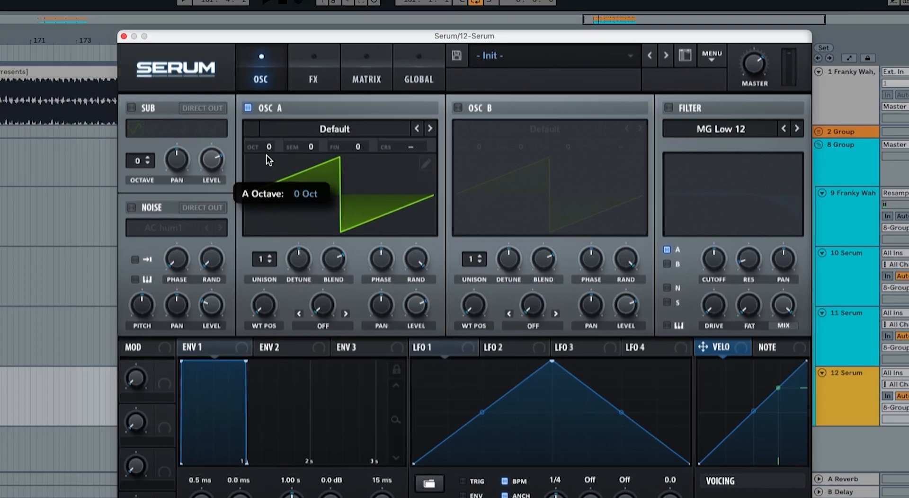
pyautogui.moveTo(375, 121); pyautogui.dragTo(373, 130)
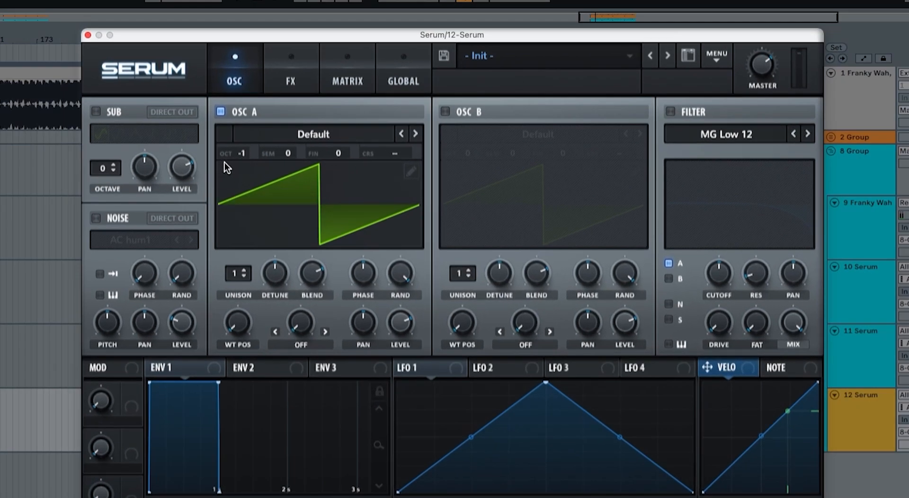
pyautogui.click(96, 218)
# - Set envelope 1's sustain to -∞ dB and decay to 420 ms, and adjust its release slightly
pyautogui.moveTo(169, 315); pyautogui.dragTo(169, 313)
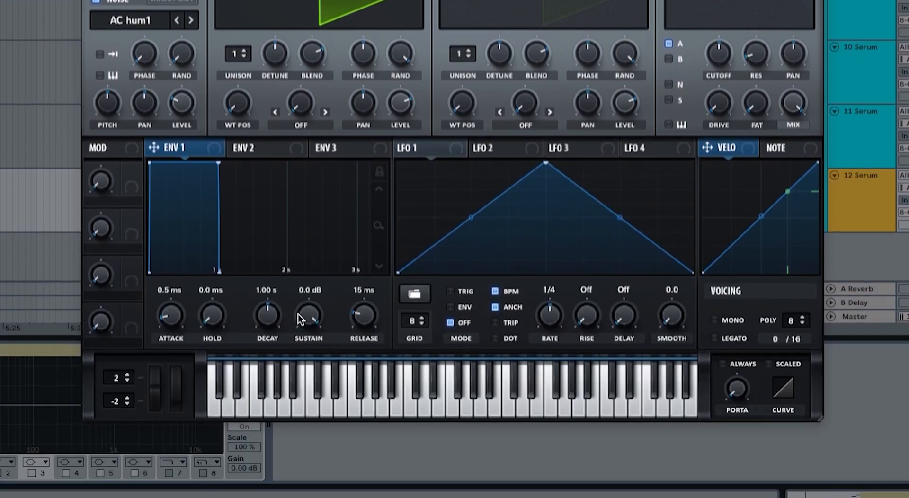
pyautogui.moveTo(301, 320); pyautogui.dragTo(310, 390)
pyautogui.moveTo(305, 323); pyautogui.dragTo(266, 328)
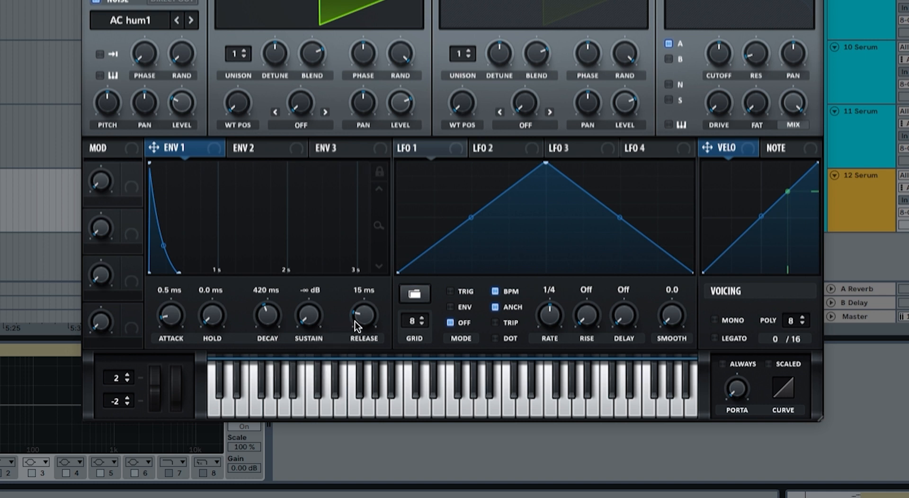
pyautogui.moveTo(355, 326); pyautogui.dragTo(358, 315)
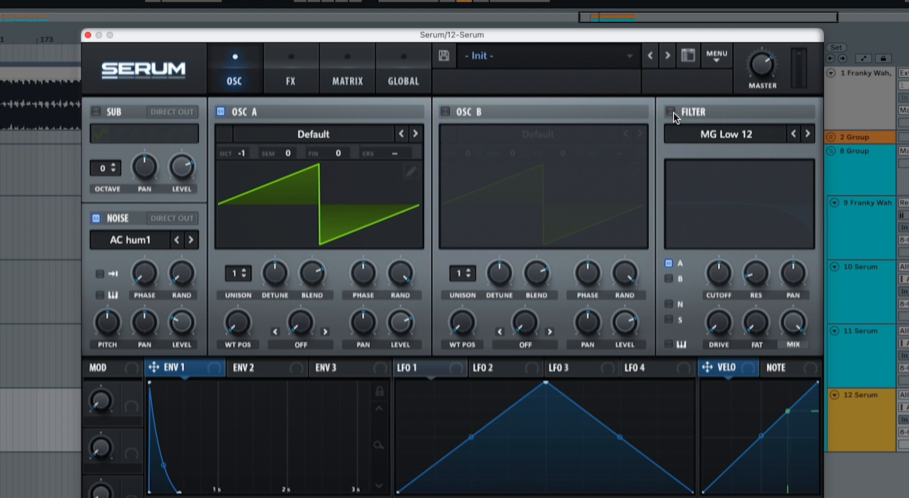
# - Enable the filter as MG Low 6, raise its cutoff, lower the resonance and assign envelope 1 to the cutoff
pyautogui.click(671, 113)
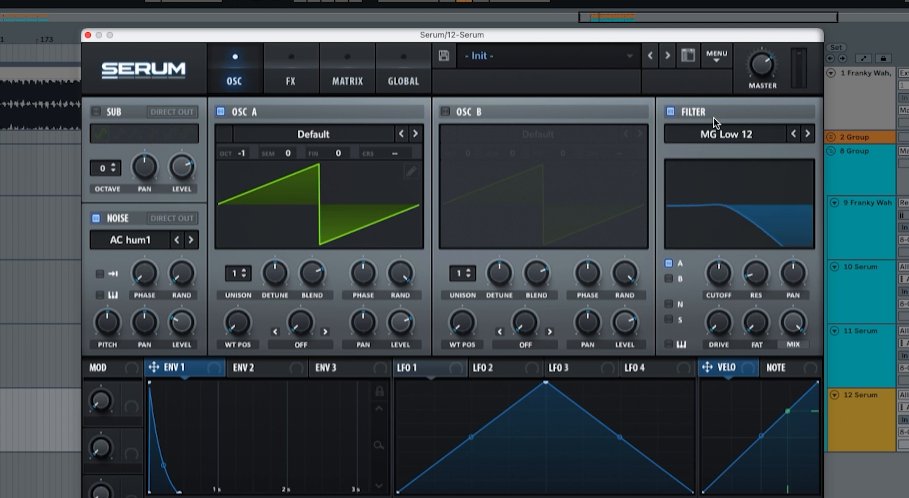
pyautogui.click(794, 135)
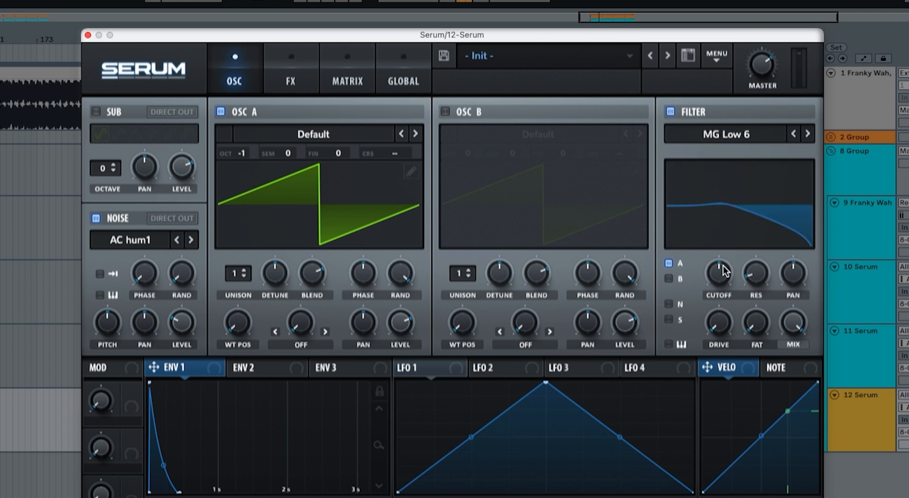
pyautogui.moveTo(720, 270); pyautogui.dragTo(736, 231)
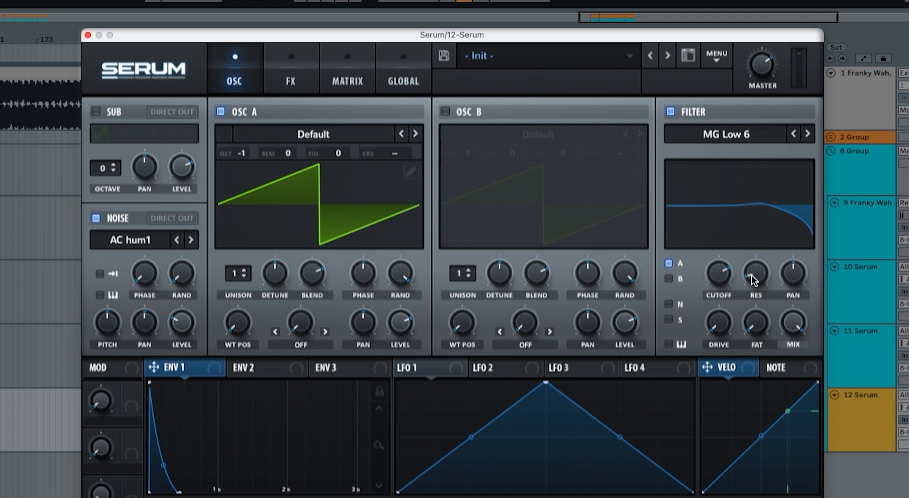
pyautogui.moveTo(752, 274); pyautogui.dragTo(737, 320)
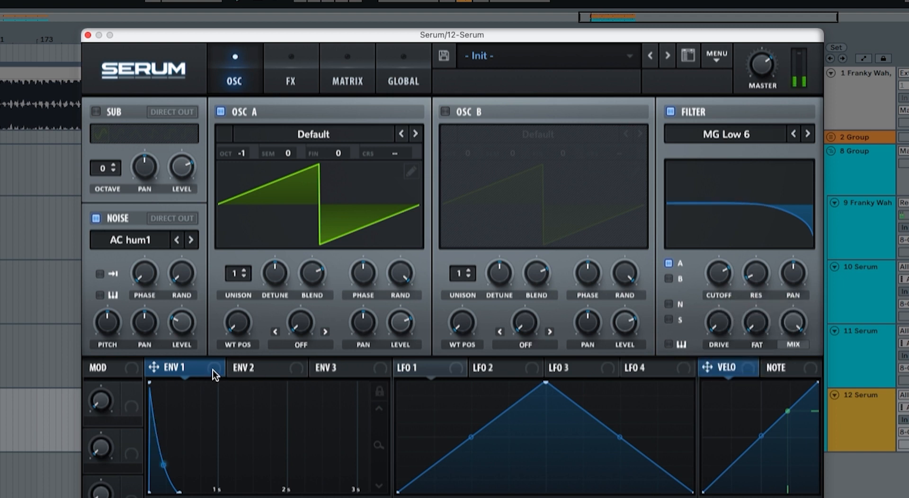
pyautogui.moveTo(215, 368); pyautogui.dragTo(704, 265)
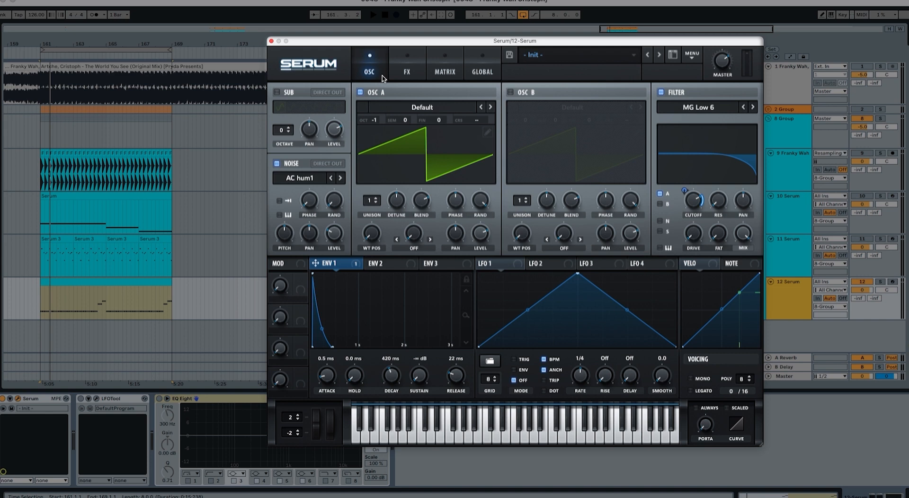
# - Enable the Hyper/Dimension effect, set the dimension size to 0%, adjust the dimension mix and compare the effect bypassed and active
pyautogui.click(405, 72)
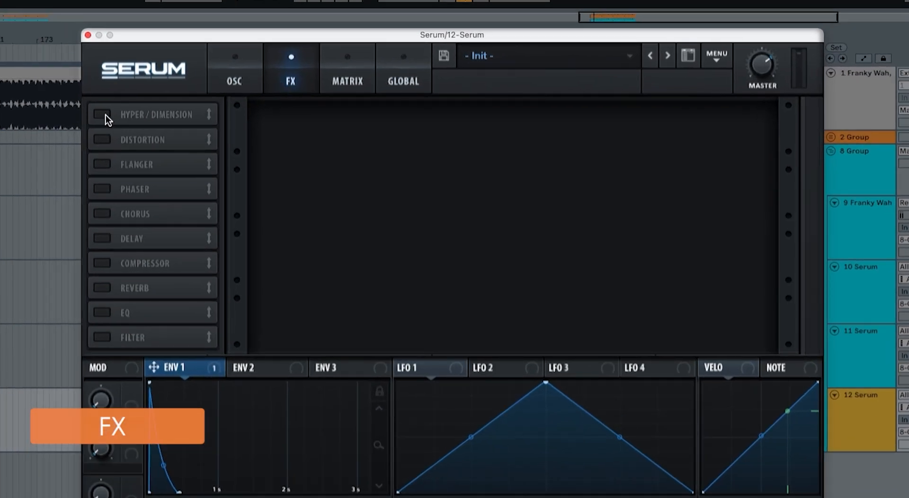
pyautogui.click(105, 115)
pyautogui.moveTo(685, 124); pyautogui.dragTo(683, 257)
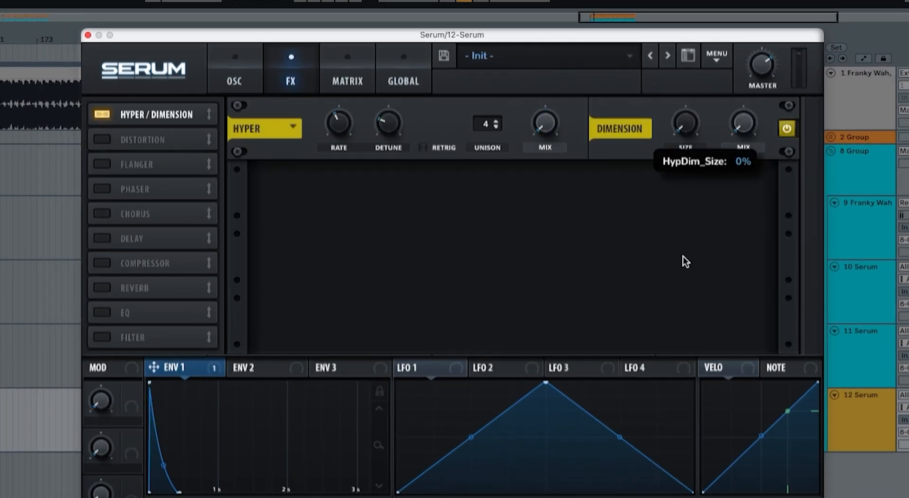
pyautogui.moveTo(737, 126); pyautogui.dragTo(733, 124)
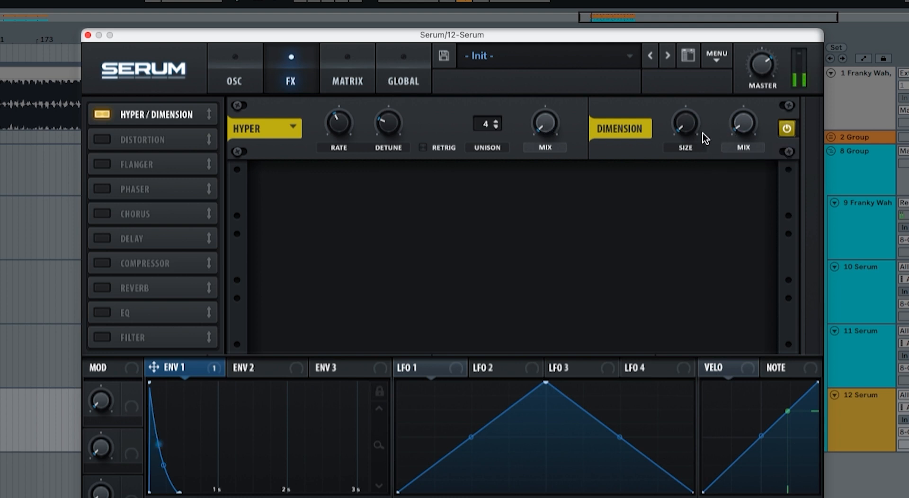
pyautogui.click(785, 129)
pyautogui.click(785, 129)
# - Enable distortion with maximum drive, try the Tube type and return to SoftClip
pyautogui.click(132, 140)
pyautogui.click(417, 192)
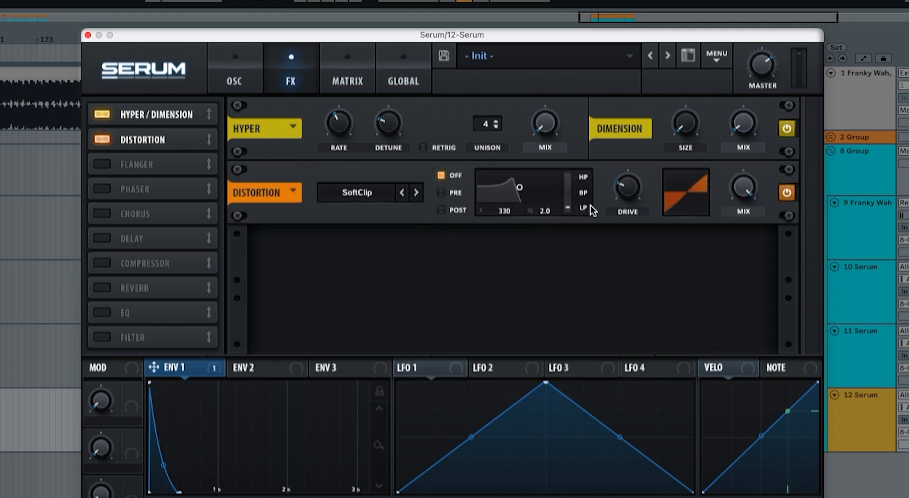
pyautogui.moveTo(617, 193); pyautogui.dragTo(651, 69)
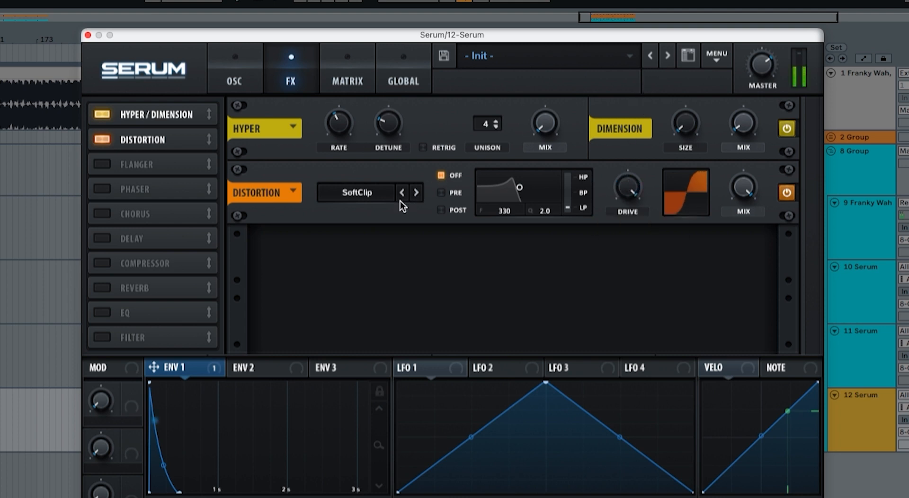
pyautogui.click(401, 194)
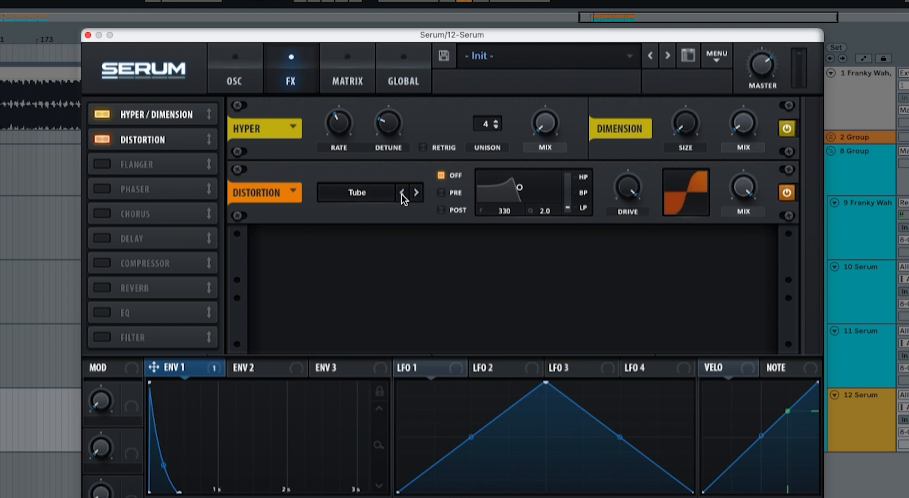
pyautogui.click(415, 193)
# - Enable the hall reverb, place it directly after distortion, and raise its decay, low cut and mix
pyautogui.click(140, 284)
pyautogui.moveTo(140, 285); pyautogui.dragTo(139, 154)
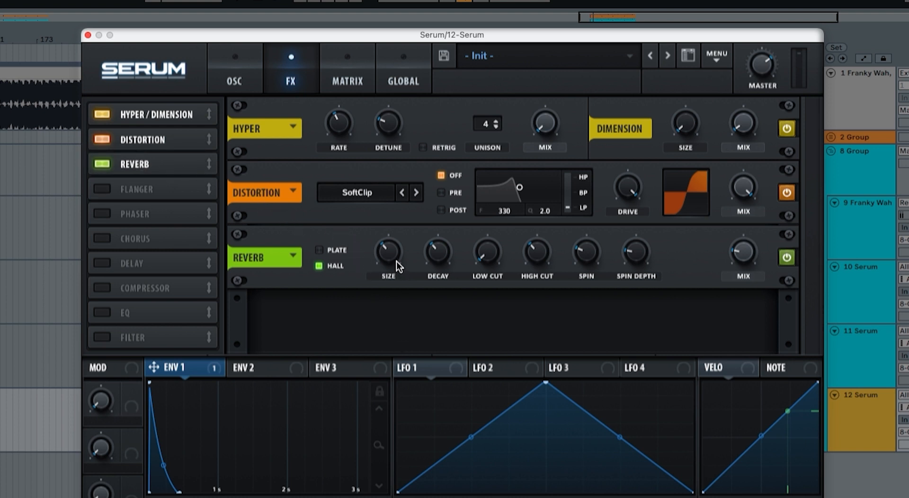
pyautogui.moveTo(442, 246); pyautogui.dragTo(454, 167)
pyautogui.moveTo(485, 264); pyautogui.dragTo(498, 171)
pyautogui.moveTo(528, 242); pyautogui.dragTo(529, 242)
pyautogui.moveTo(744, 244)
pyautogui.moveTo(747, 231); pyautogui.dragTo(751, 221)
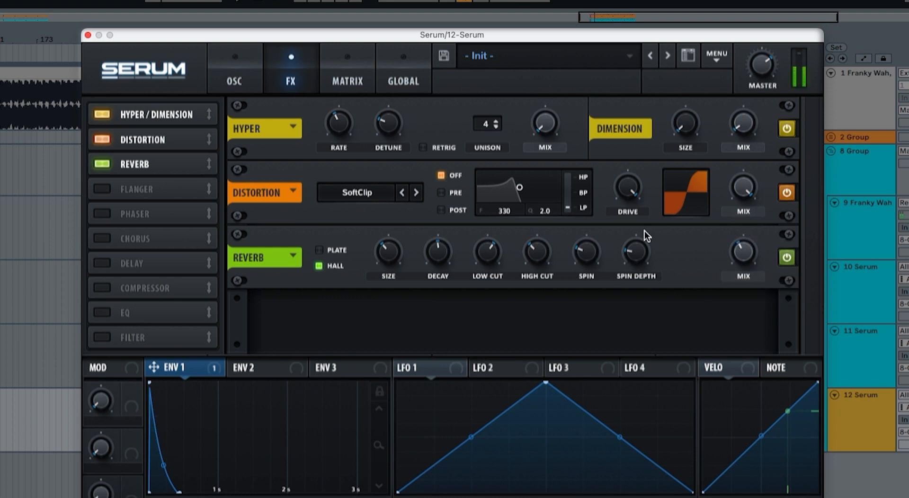
# - Enable the EQ effect directly after reverb, switch both bands to peak shape and raise both frequencies
pyautogui.click(113, 310)
pyautogui.moveTo(113, 311); pyautogui.dragTo(139, 185)
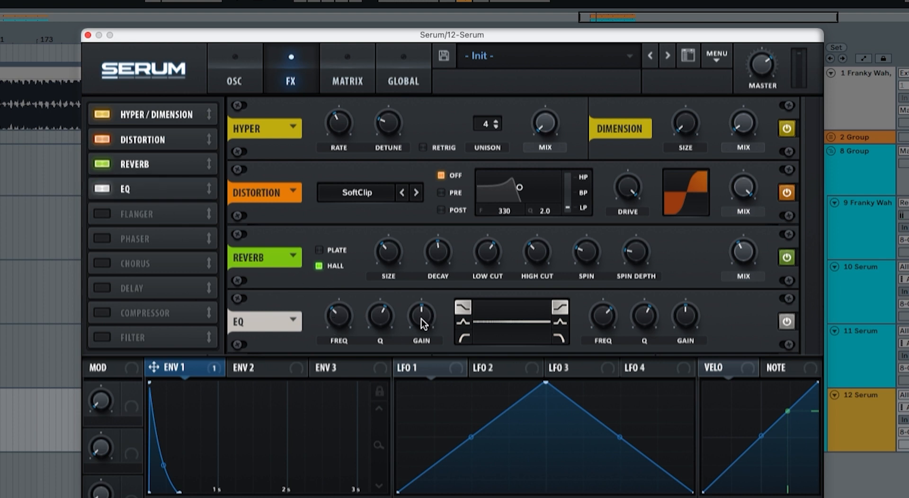
pyautogui.click(463, 322)
pyautogui.click(559, 323)
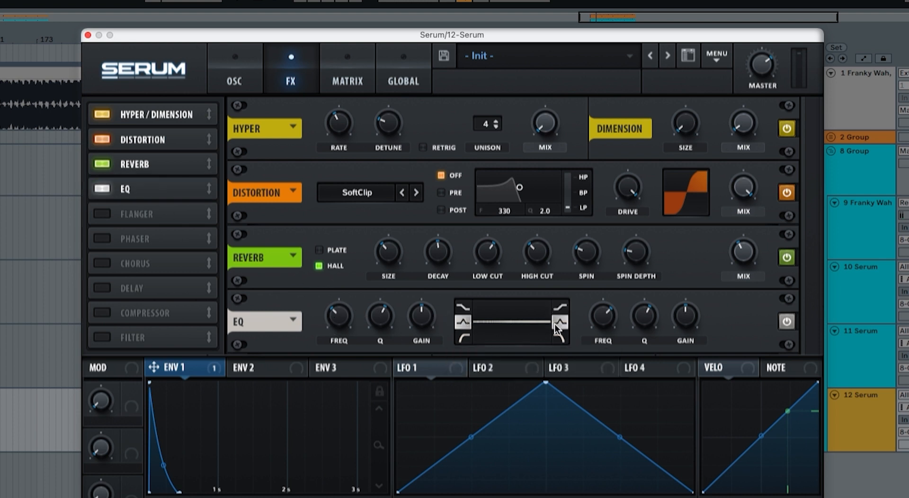
pyautogui.moveTo(342, 321); pyautogui.dragTo(377, 218)
pyautogui.moveTo(341, 314); pyautogui.dragTo(342, 320)
pyautogui.moveTo(600, 320); pyautogui.dragTo(606, 300)
# - Lower the Q of both EQ bands, setting the high band's Q to 28%
pyautogui.moveTo(639, 323)
pyautogui.moveTo(637, 343); pyautogui.dragTo(638, 365)
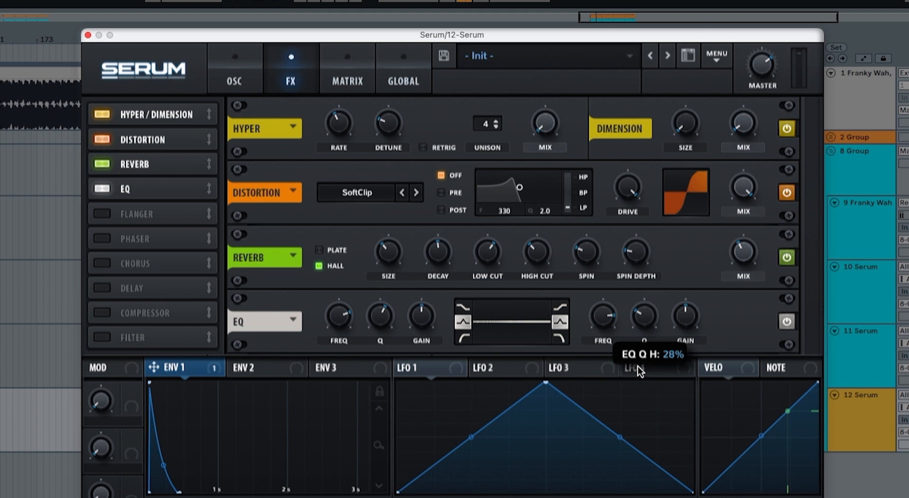
pyautogui.moveTo(383, 330)
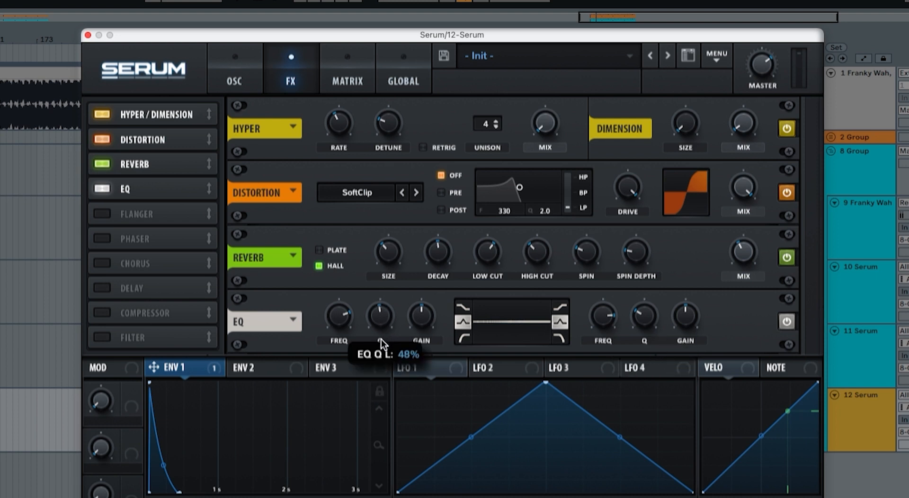
pyautogui.moveTo(382, 340)
pyautogui.mouseDown()
pyautogui.moveTo(381, 355)
pyautogui.moveTo(383, 339)
pyautogui.mouseUp()
pyautogui.moveTo(652, 320)
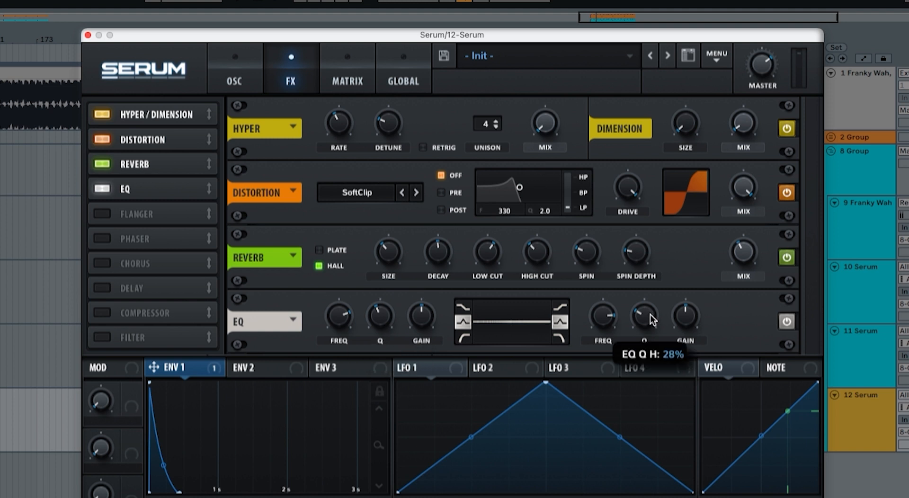
# - Boost the EQ's low band by about 2.8 dB, compare it bypassed, raise the high band's gain and adjust the master volume
pyautogui.moveTo(419, 320); pyautogui.dragTo(425, 320)
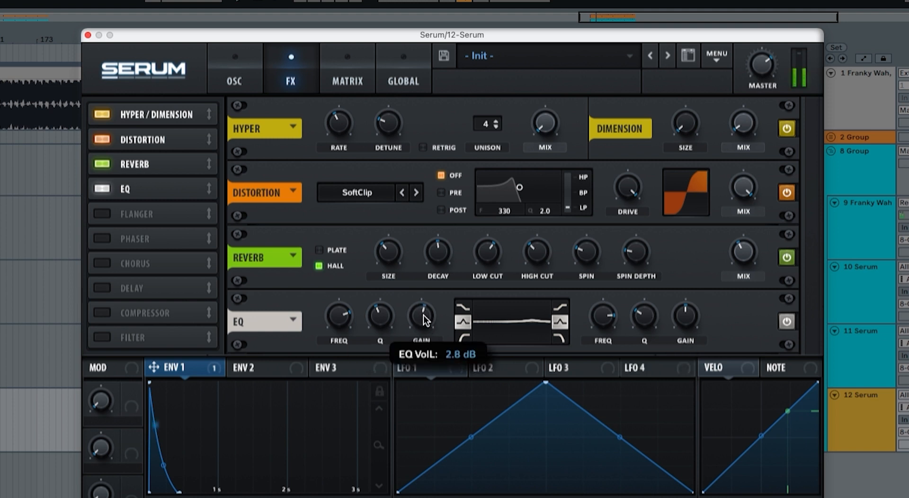
pyautogui.click(787, 320)
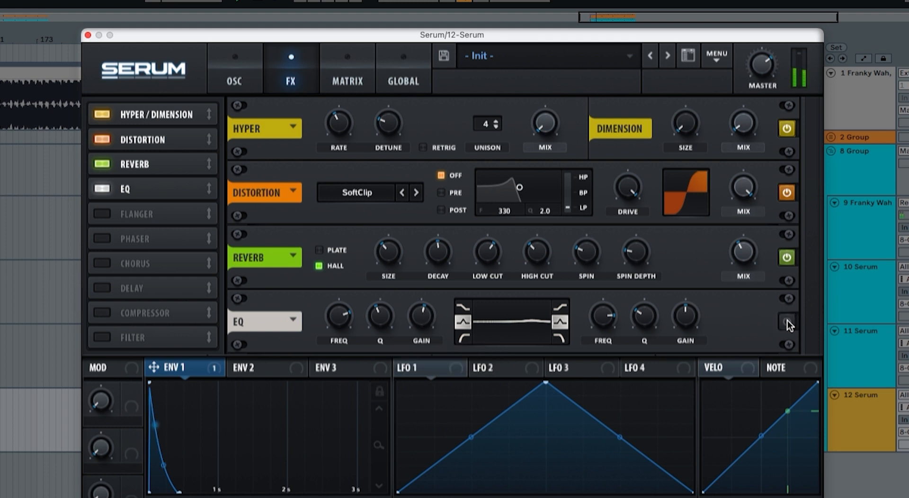
pyautogui.click(786, 322)
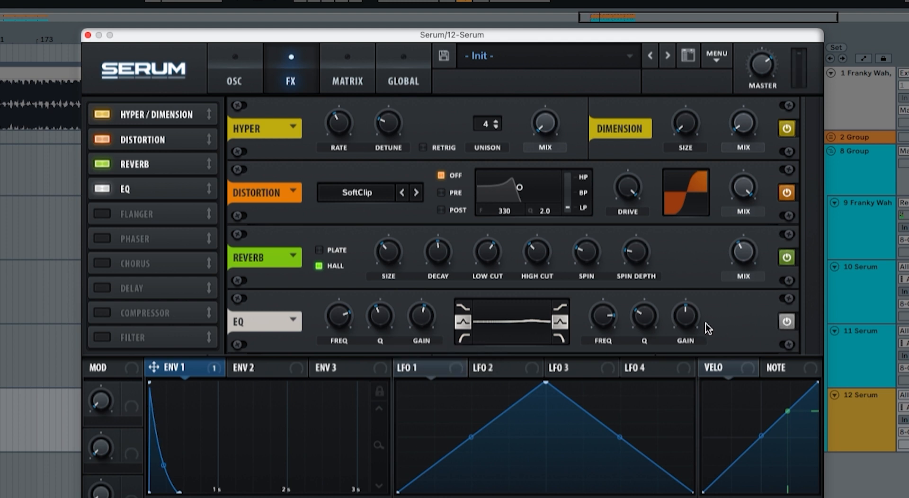
pyautogui.moveTo(679, 324); pyautogui.dragTo(688, 292)
pyautogui.moveTo(775, 73); pyautogui.dragTo(765, 98)
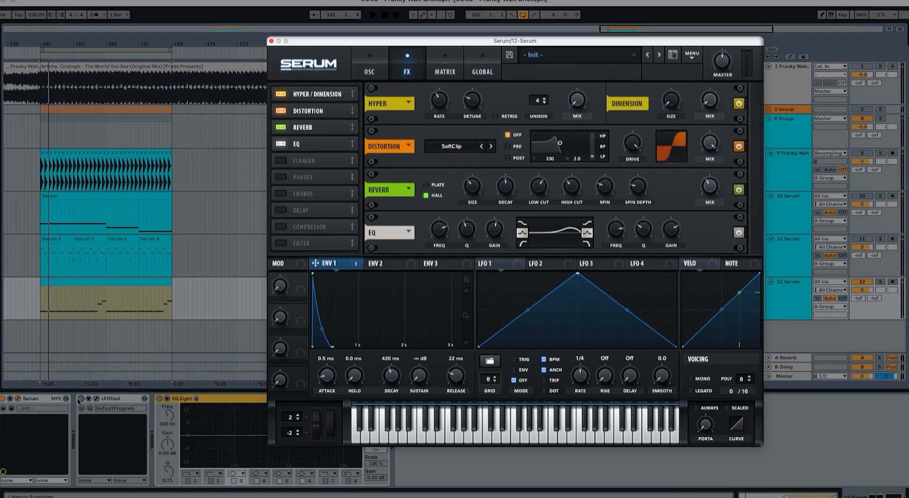
# - Turn on LFOTool for the 12 Serum track, bend the rising volume curve, set depth to 72 and play the result
pyautogui.click(96, 399)
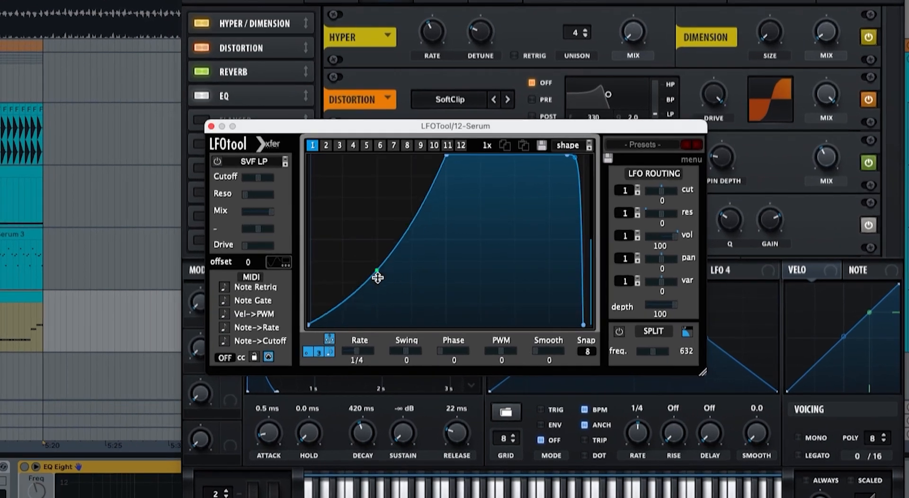
pyautogui.moveTo(401, 278); pyautogui.dragTo(379, 268)
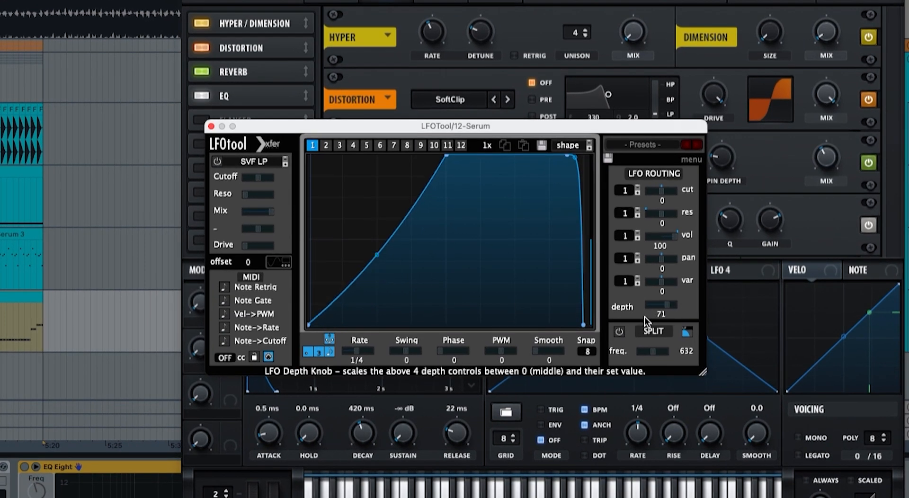
pyautogui.press('space')
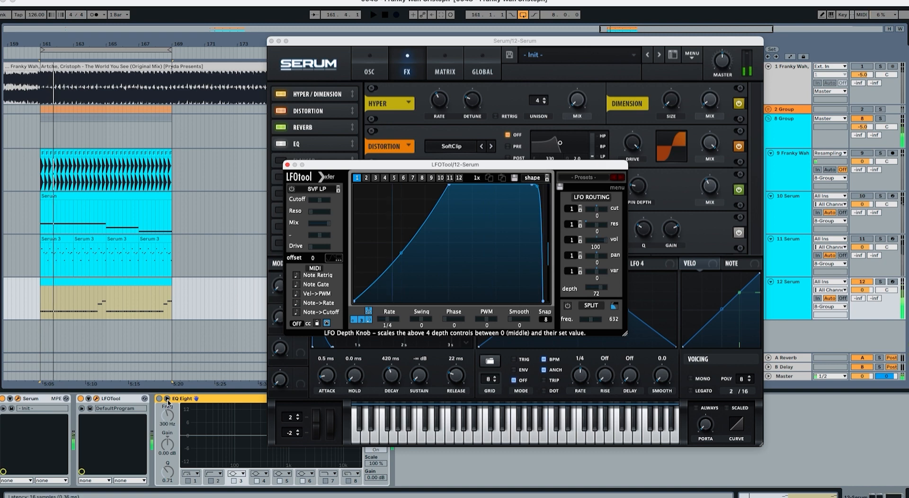
# - Turn on EQ Eight, close the plugin windows, and set band 3 to 235 Hz with 5.00 dB gain
pyautogui.click(159, 399)
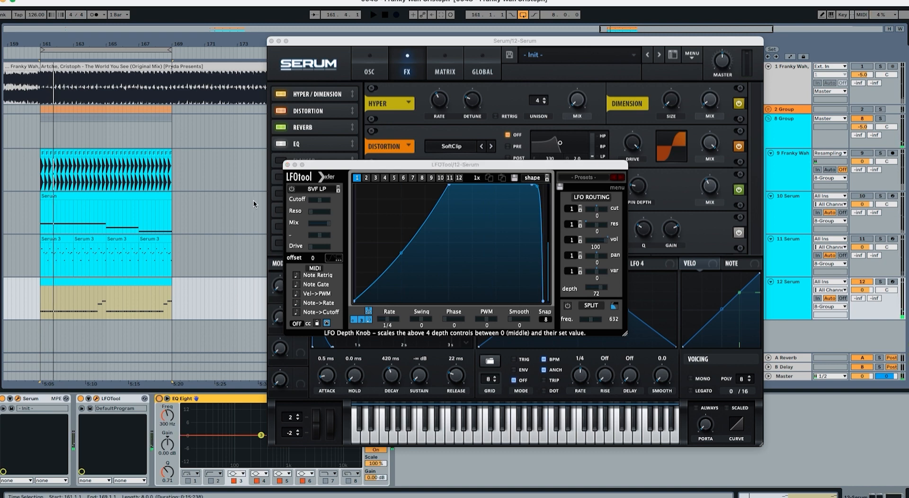
pyautogui.click(287, 164)
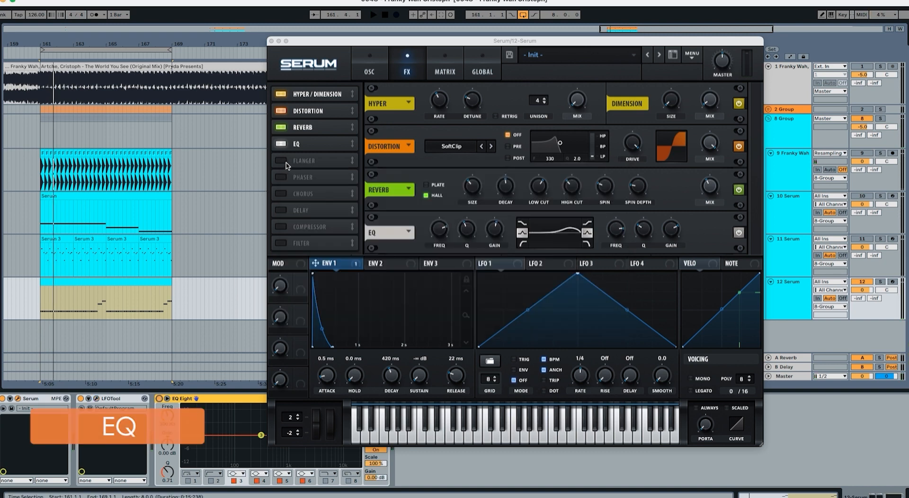
pyautogui.click(273, 41)
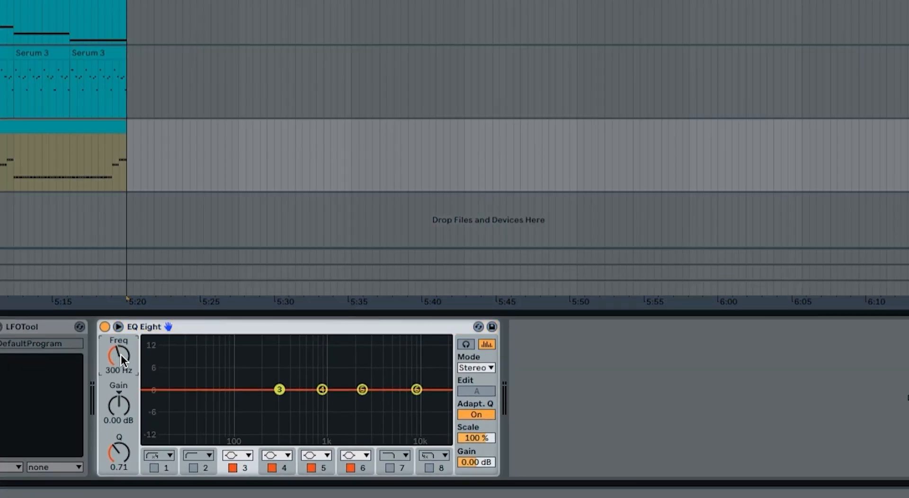
pyautogui.write('235')
pyautogui.moveTo(119, 406); pyautogui.dragTo(121, 410)
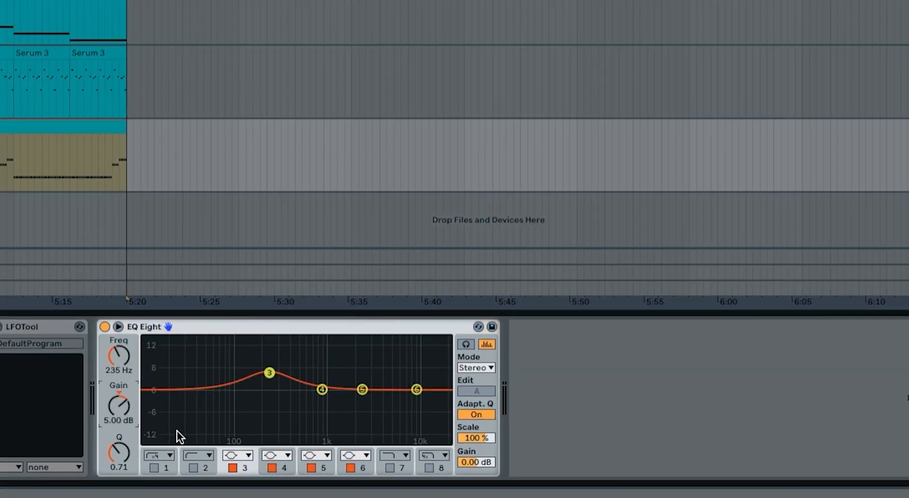
# - Set EQ Eight's band 4 to 843 Hz with 2.11 dB gain
pyautogui.click(284, 469)
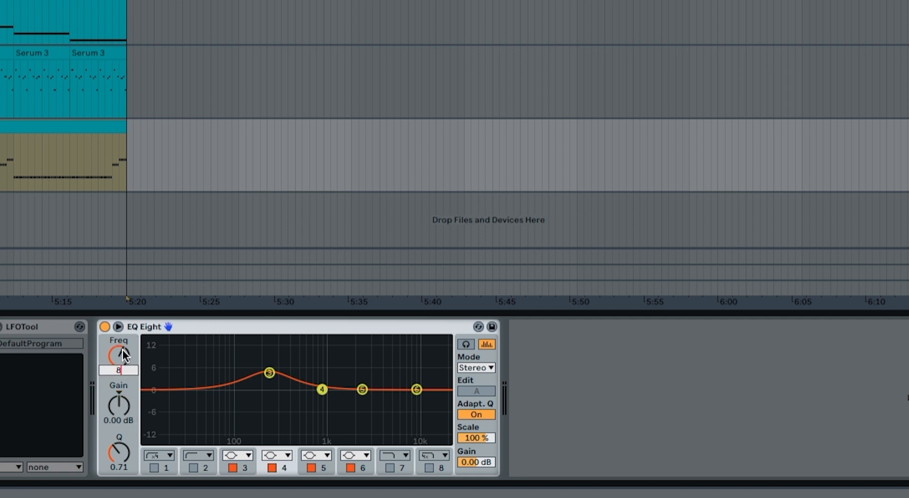
pyautogui.write('843')
pyautogui.press('Return')
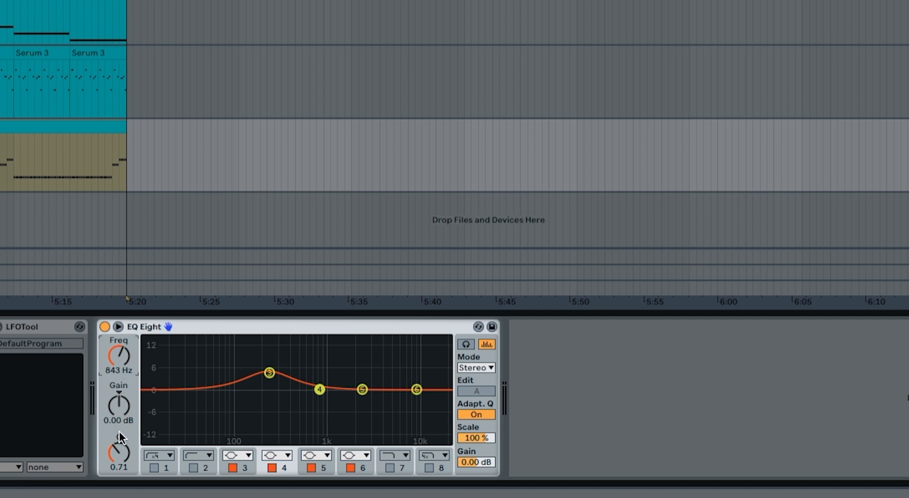
pyautogui.write('2.11')
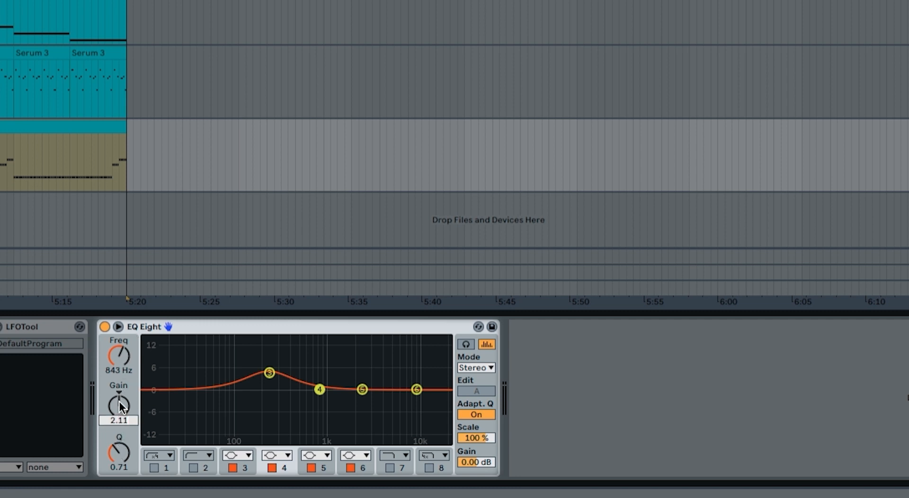
pyautogui.press('Return')
# - Play the equalised 12 Serum layer, stop, and play the bass layers together
pyautogui.press('space')
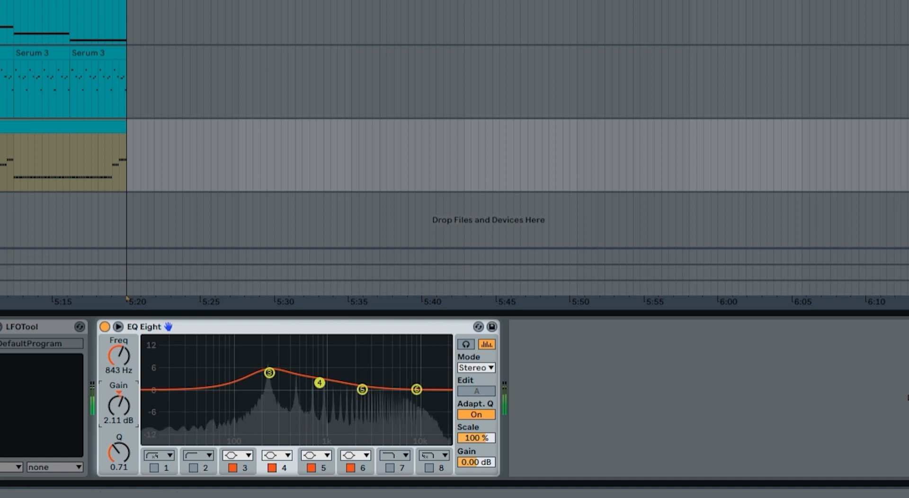
pyautogui.press('space')
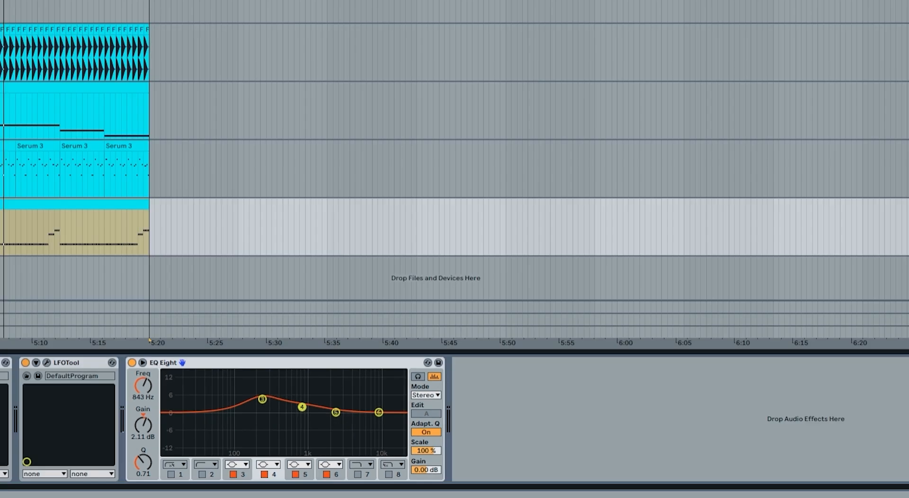
pyautogui.press('space')
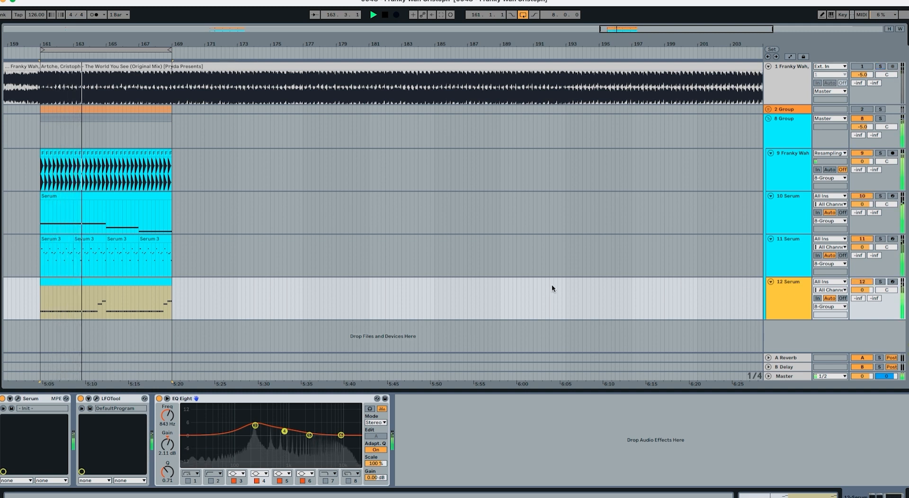
# - Play the bass layers from bar 161, toggling solo on the 12 Serum track to compare it with the full group
pyautogui.press('s')
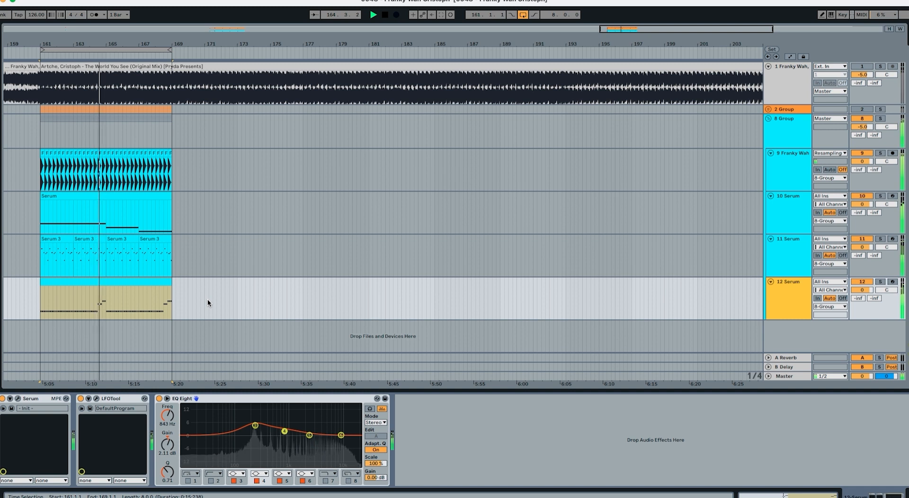
pyautogui.press('s')
pyautogui.press('space')
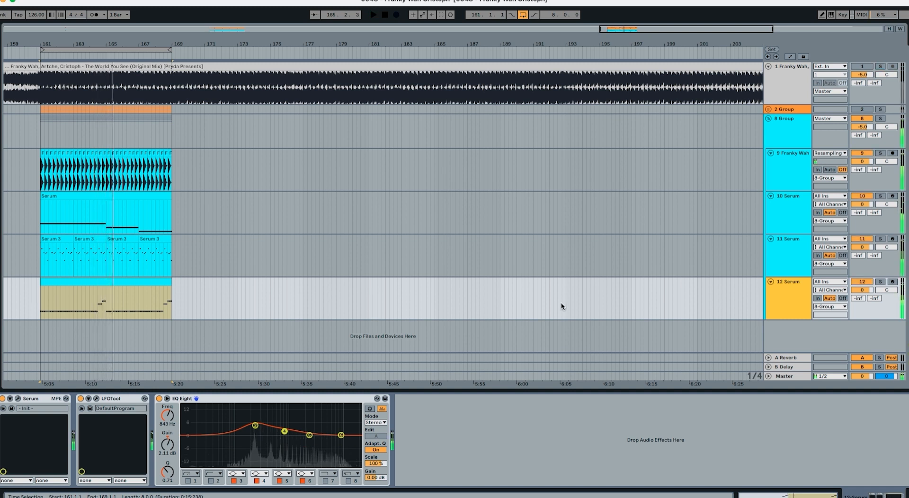
pyautogui.click(77, 305)
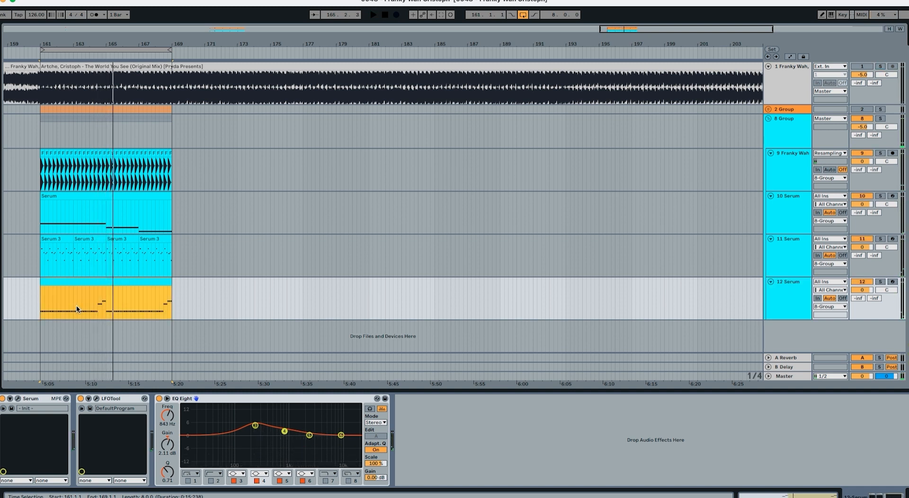
pyautogui.press('s')
pyautogui.press('space')
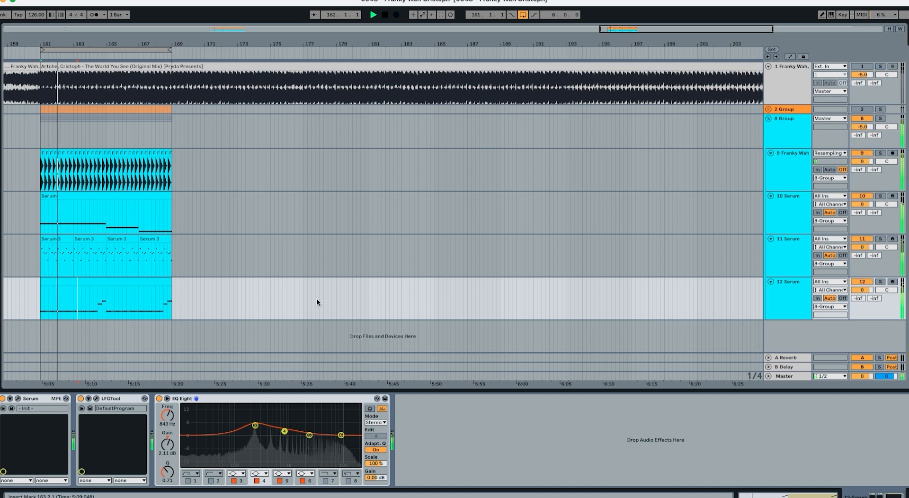
pyautogui.press('s')
pyautogui.press('space')
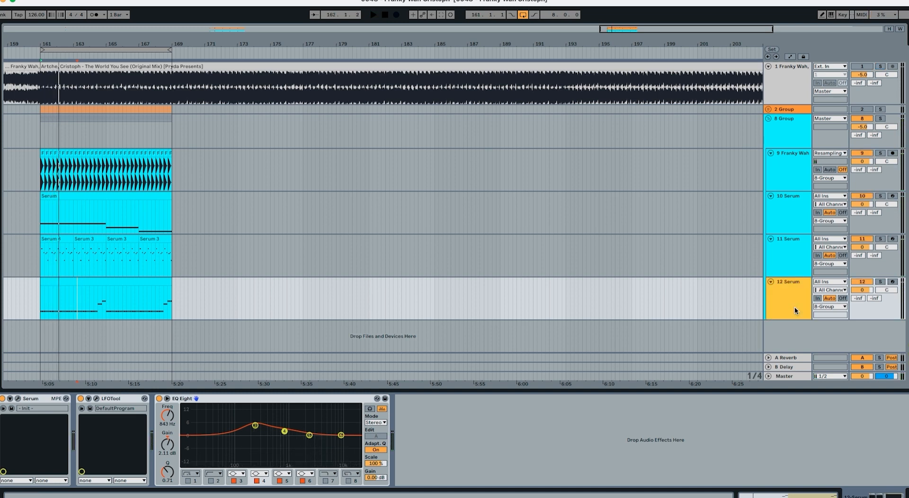
# - Duplicate the 12 Serum track, solo the copy, turn off its EQ Eight and open its Serum
pyautogui.press('super+d')
pyautogui.press('s')
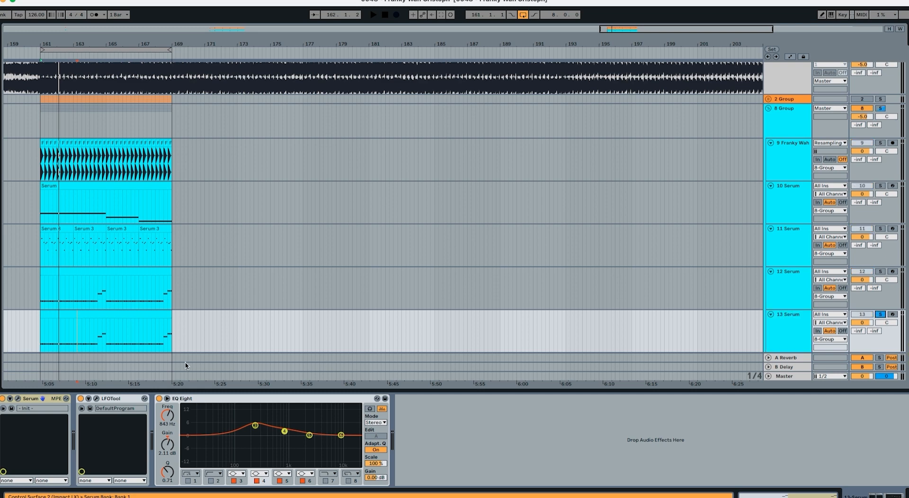
pyautogui.click(159, 399)
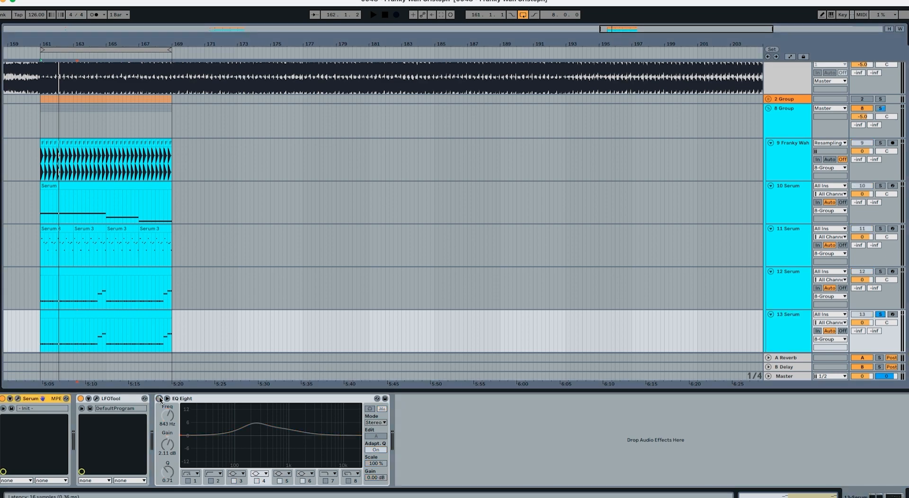
pyautogui.click(19, 399)
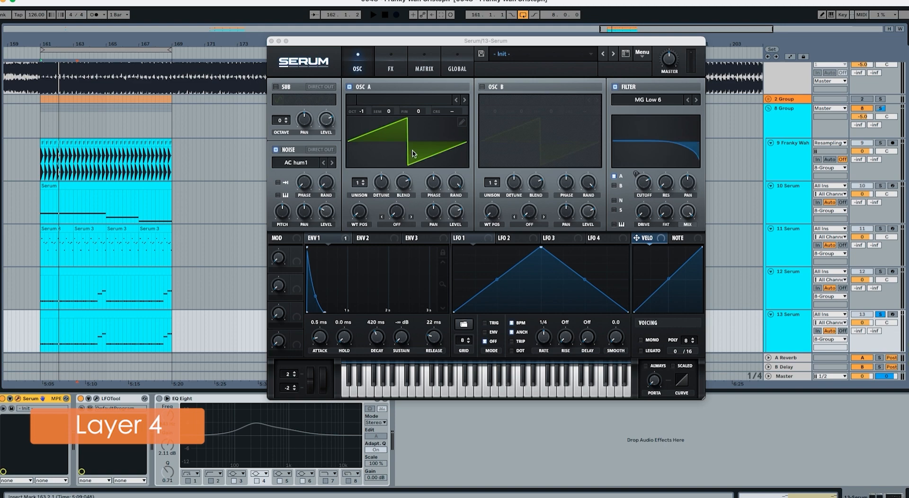
# - Turn off Osc A and Noise in Serum, and enable Osc B with the Basic Shapes wavetable at octave -1
pyautogui.click(350, 87)
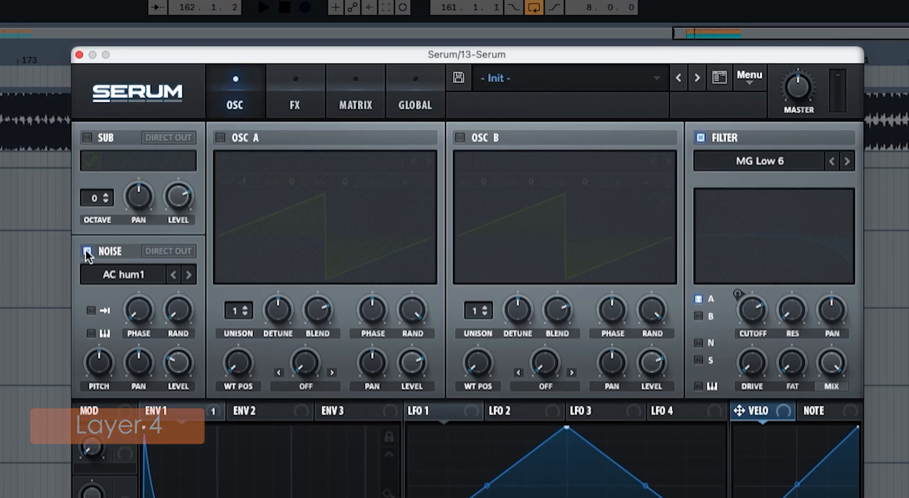
pyautogui.click(276, 150)
pyautogui.click(466, 137)
pyautogui.click(521, 158)
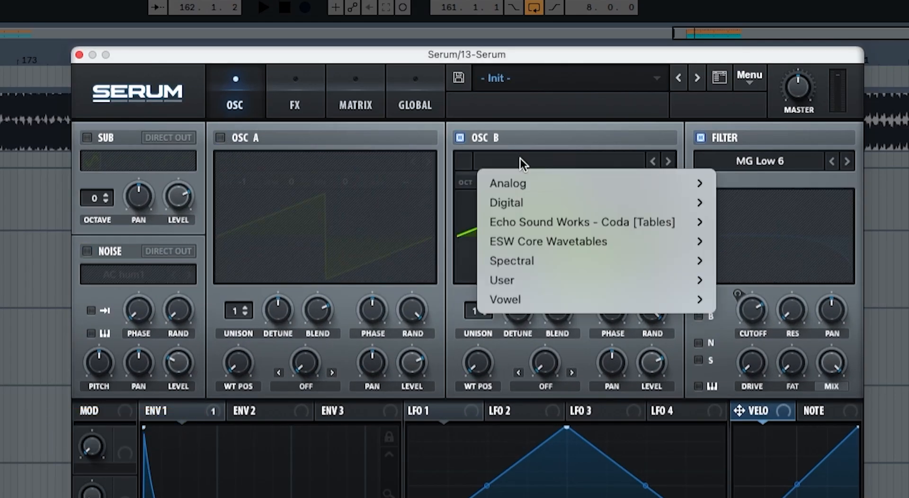
pyautogui.moveTo(569, 185)
pyautogui.click(754, 179)
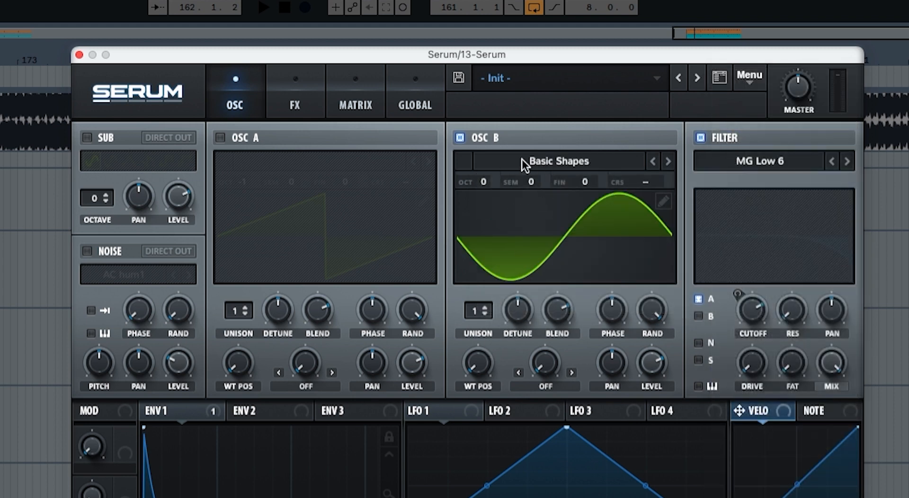
pyautogui.moveTo(486, 182); pyautogui.dragTo(484, 200)
# - Shape ENV 2 with 330 ms decay, 0% sustain and a bent decay curve, and make it modulate Osc B's level from zero
pyautogui.click(247, 412)
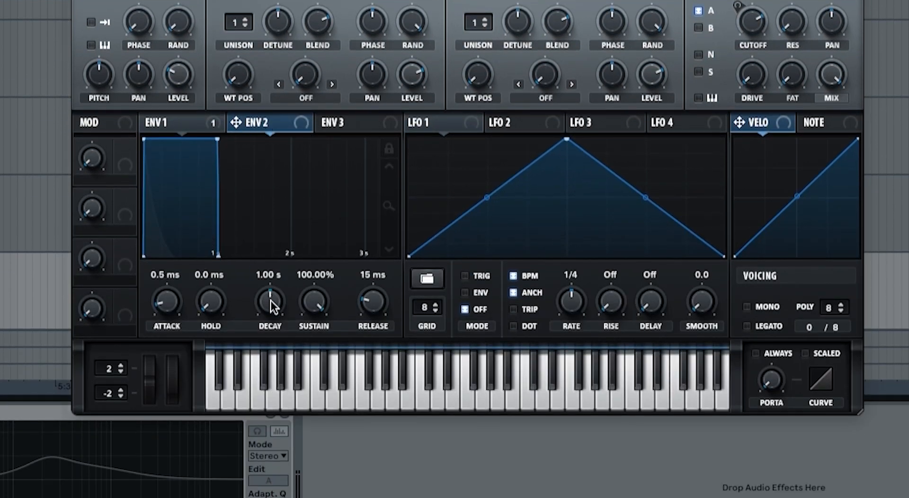
pyautogui.moveTo(271, 300); pyautogui.dragTo(268, 318)
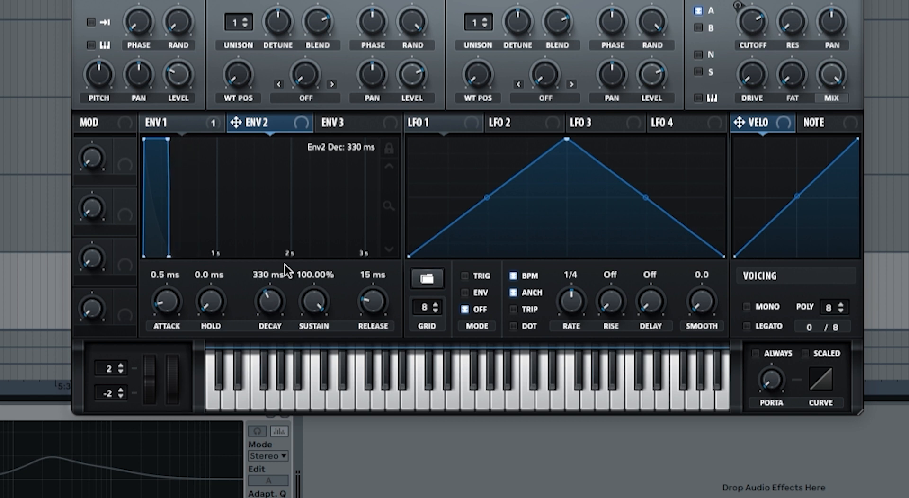
pyautogui.moveTo(316, 303)
pyautogui.mouseDown()
pyautogui.moveTo(308, 330)
pyautogui.moveTo(308, 309)
pyautogui.mouseUp()
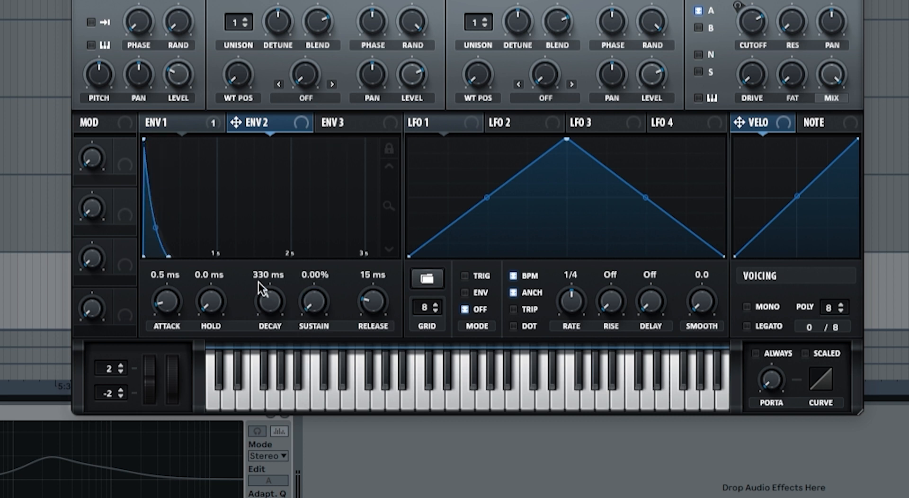
pyautogui.moveTo(157, 229); pyautogui.dragTo(165, 235)
pyautogui.moveTo(301, 123); pyautogui.dragTo(651, 75)
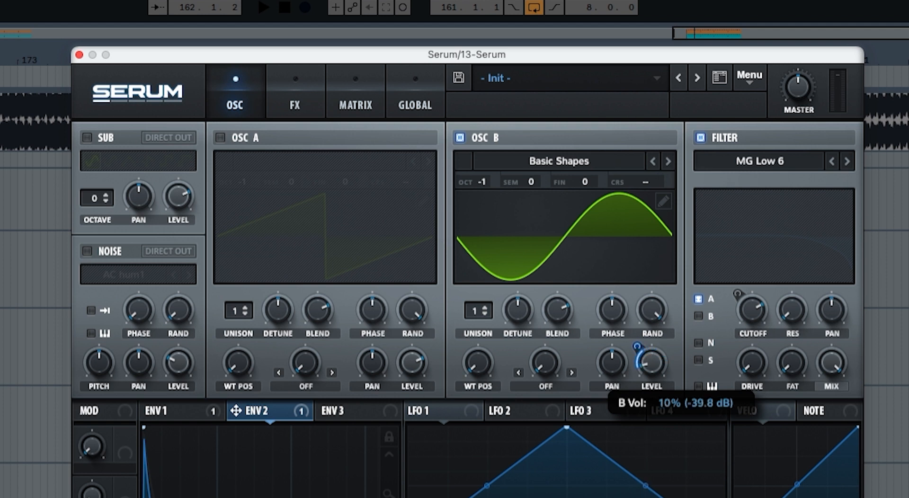
pyautogui.moveTo(642, 352); pyautogui.dragTo(646, 316)
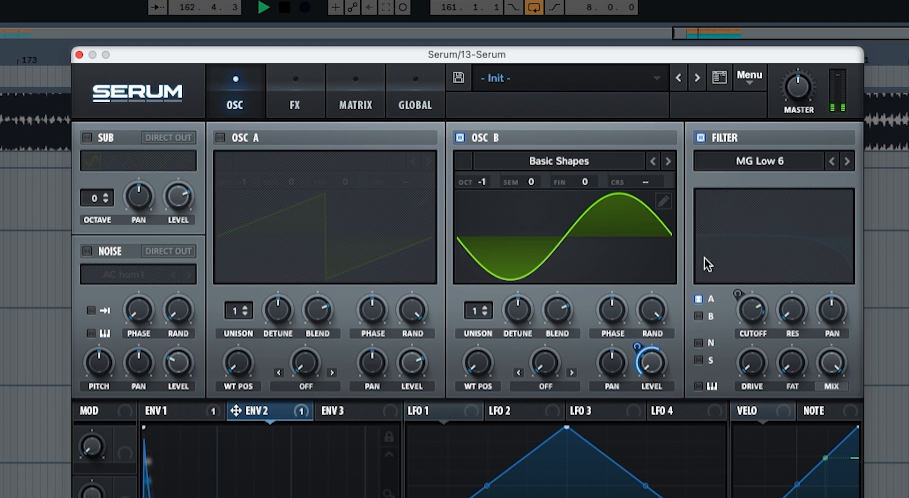
# - Route Osc B through the MG Low 6 filter, lower the cutoff to about halfway, and play the result
pyautogui.click(699, 316)
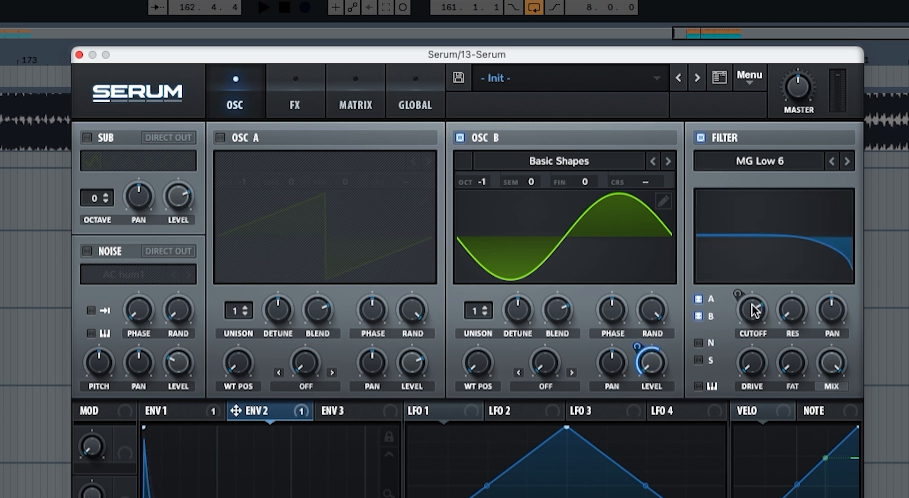
pyautogui.moveTo(754, 310); pyautogui.dragTo(747, 342)
pyautogui.press('space')
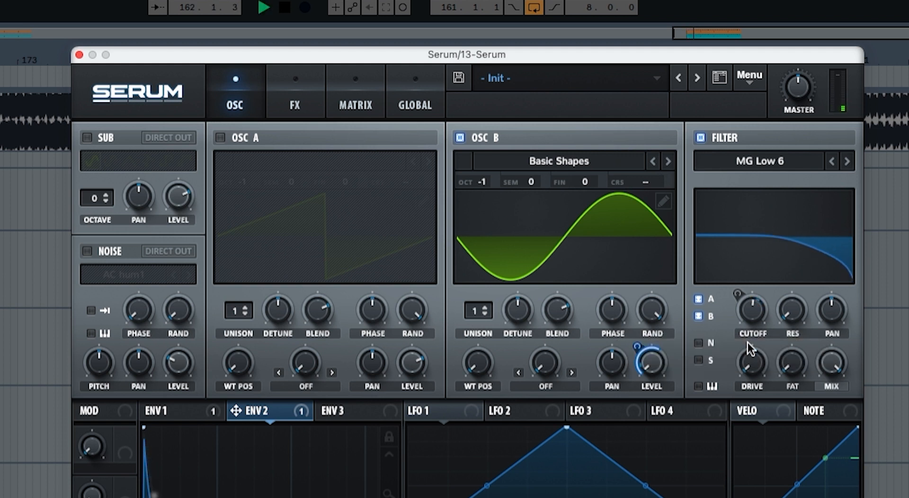
pyautogui.press('space')
# - Raise Serum's master volume above 50% and play the soloed 13 Serum layer
pyautogui.moveTo(795, 92)
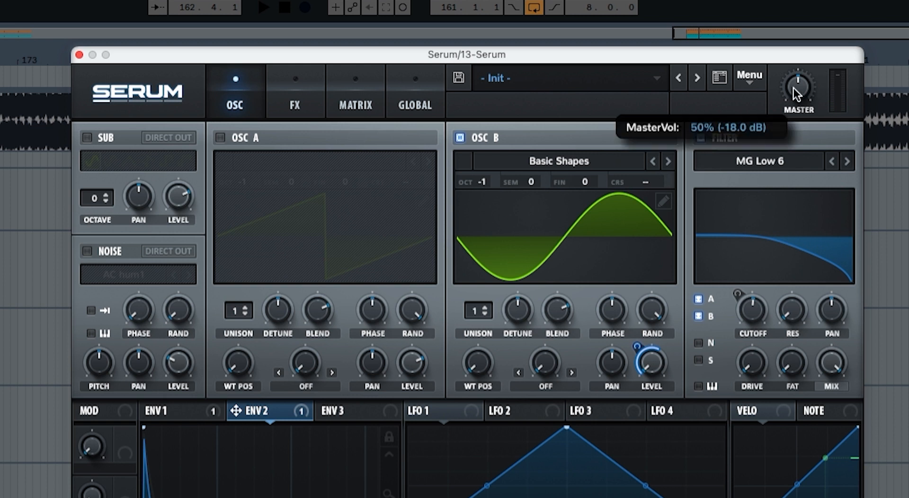
pyautogui.moveTo(793, 88); pyautogui.dragTo(803, 55)
pyautogui.press('space')
pyautogui.press('space')
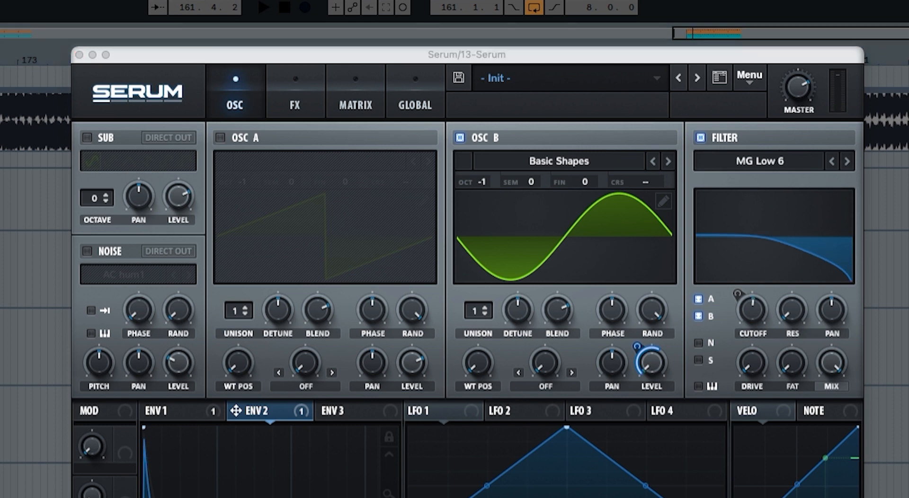
# - Play all bass layers together, solo the 13 Serum layer for comparison, and unsolo it to play the final result
pyautogui.press('space')
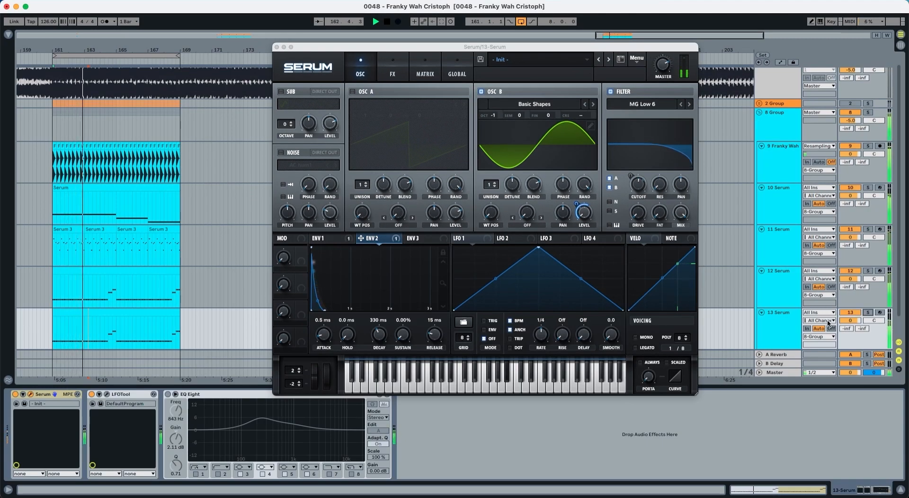
pyautogui.click(868, 313)
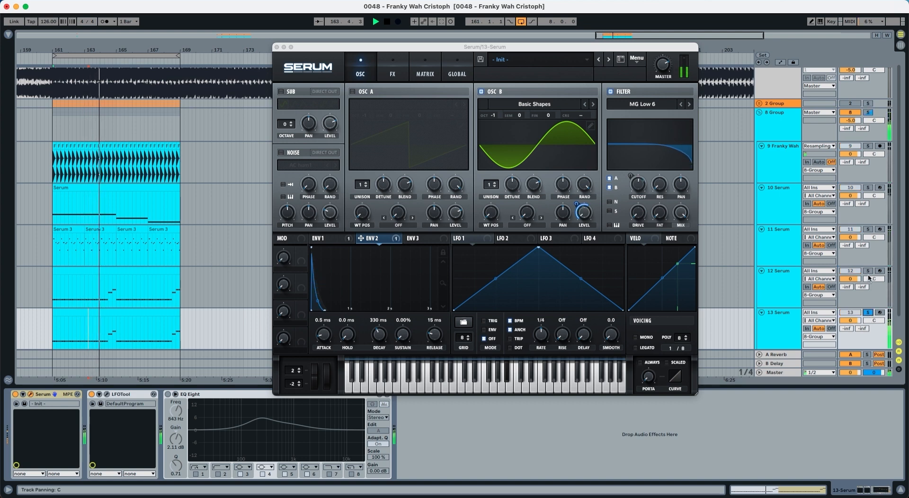
pyautogui.press('space')
pyautogui.click(866, 313)
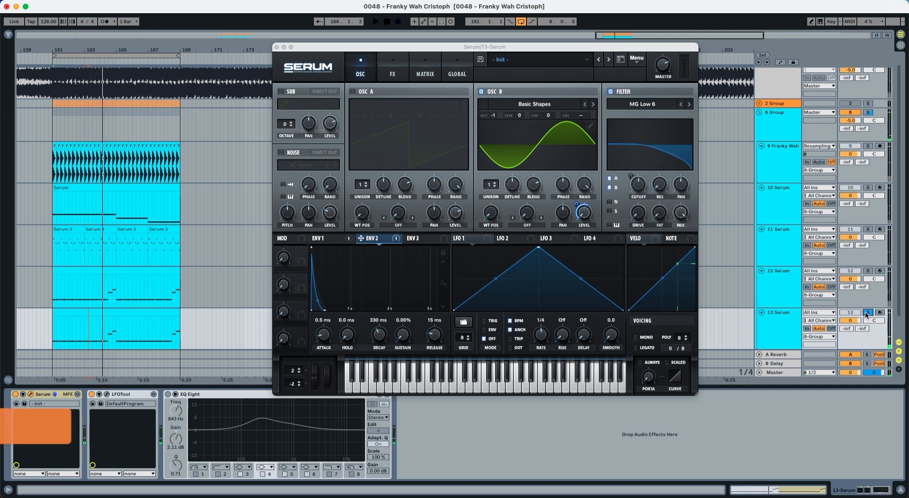
pyautogui.press('space')
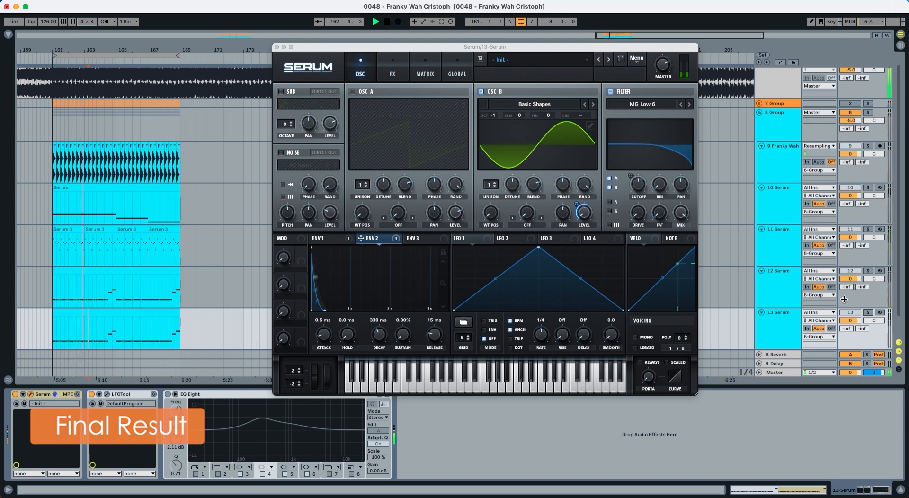
pyautogui.press('space')
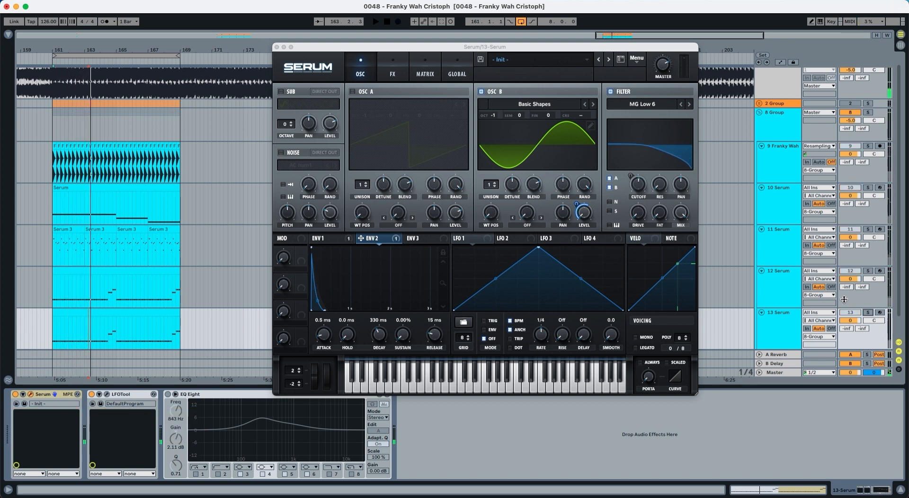